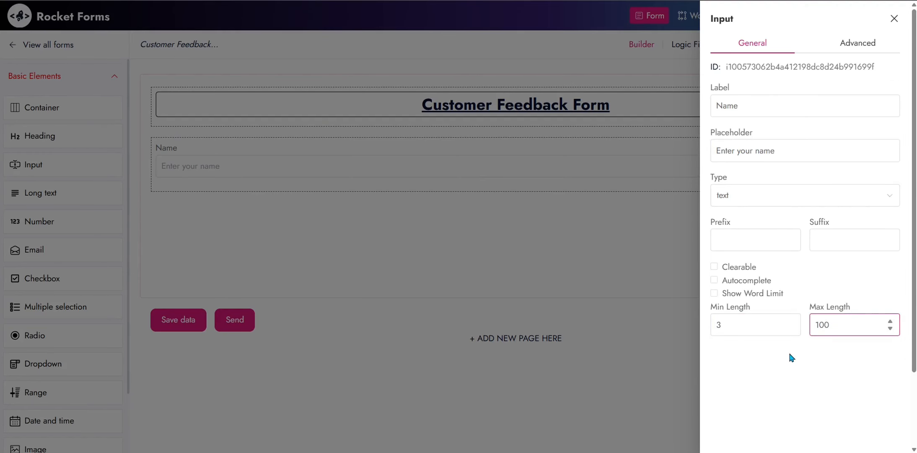
Close the Name field's settings and test its minimum length by entering "a" in the field, clearing the entry again
{"action": "left_click", "coordinate": [792, 358]}
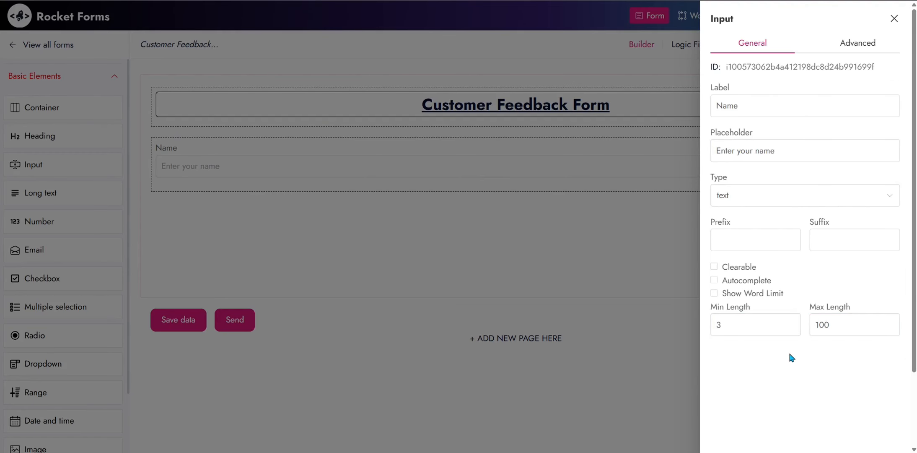
{"action": "left_click", "coordinate": [393, 222]}
{"action": "left_click", "coordinate": [223, 166]}
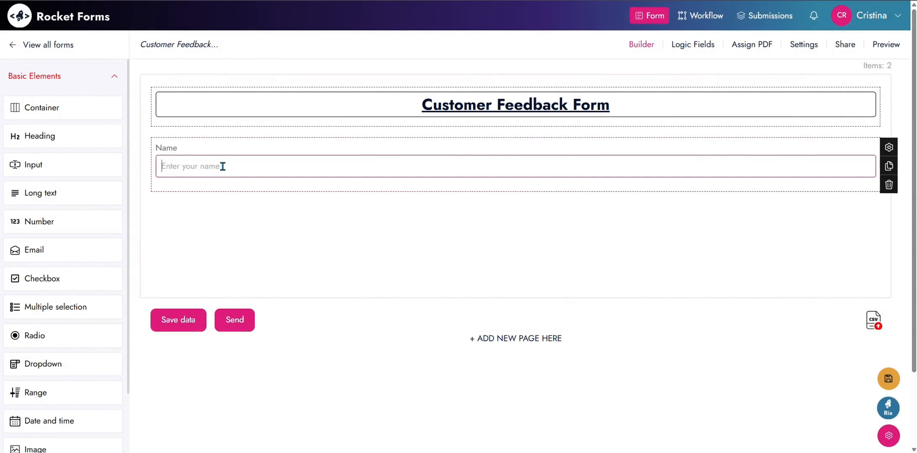
{"action": "type", "text": "a"}
{"action": "mouse_move", "coordinate": [213, 181]}
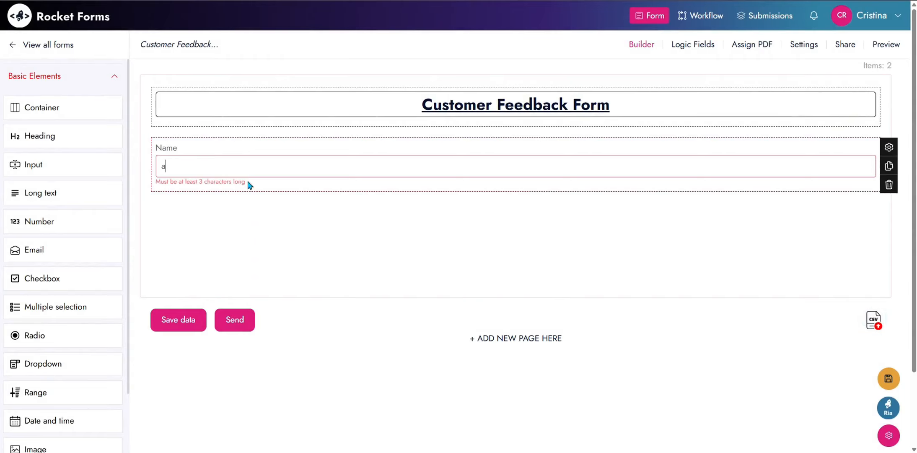
{"action": "key", "text": "BackSpace"}
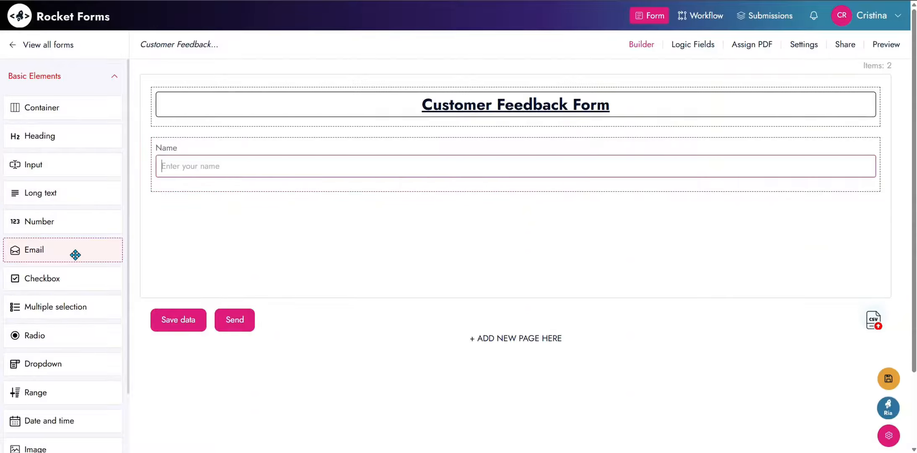
Add an Email field below the Name field, label it "Email Address" and make it clearable
{"action": "left_click_drag", "start_coordinate": [76, 254], "coordinate": [220, 209]}
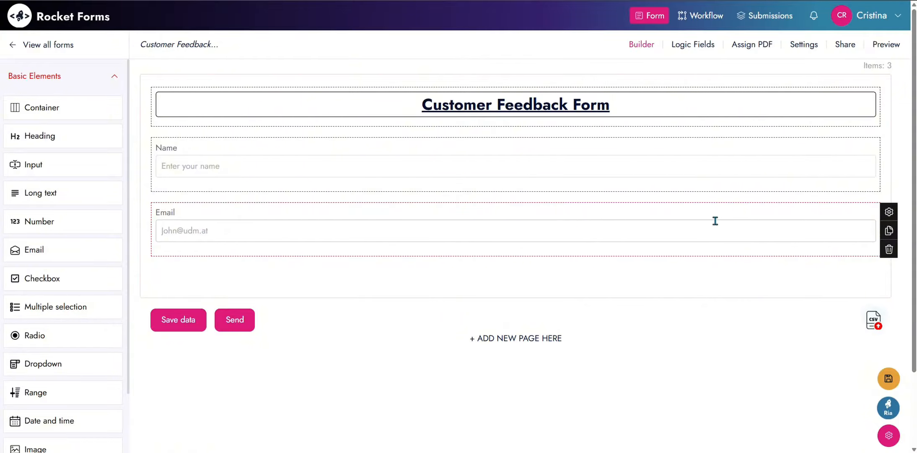
{"action": "left_click", "coordinate": [890, 213]}
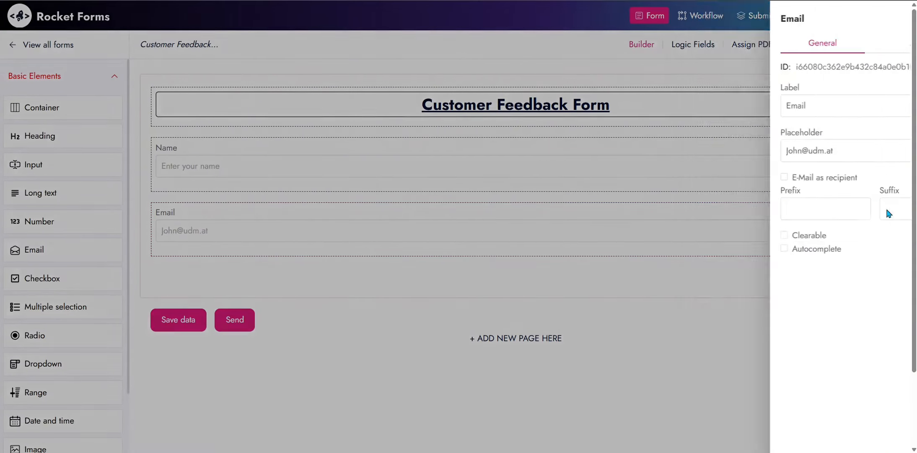
{"action": "left_click", "coordinate": [769, 107]}
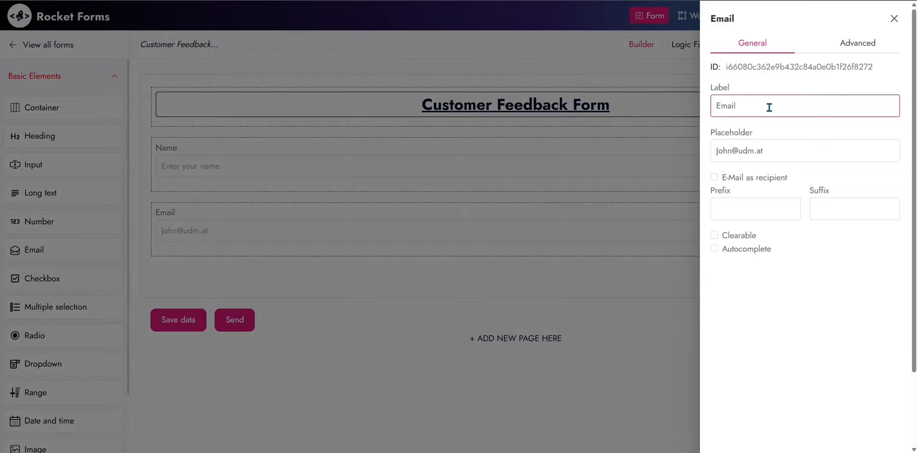
{"action": "type", "text": "address"}
{"action": "left_click", "coordinate": [715, 236]}
{"action": "left_click", "coordinate": [715, 236]}
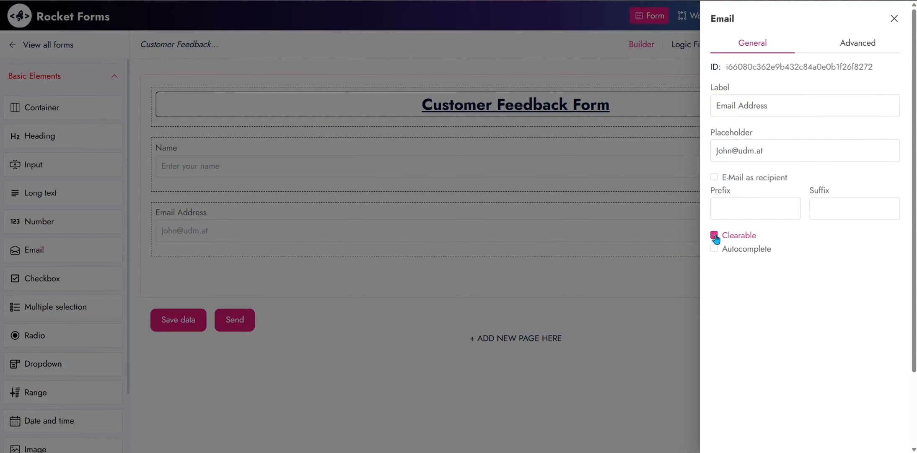
Test the Email Address field's validation with the entry "a" and empty it using the field's clear option
{"action": "left_click", "coordinate": [484, 236]}
{"action": "left_click", "coordinate": [277, 230]}
{"action": "type", "text": "a"}
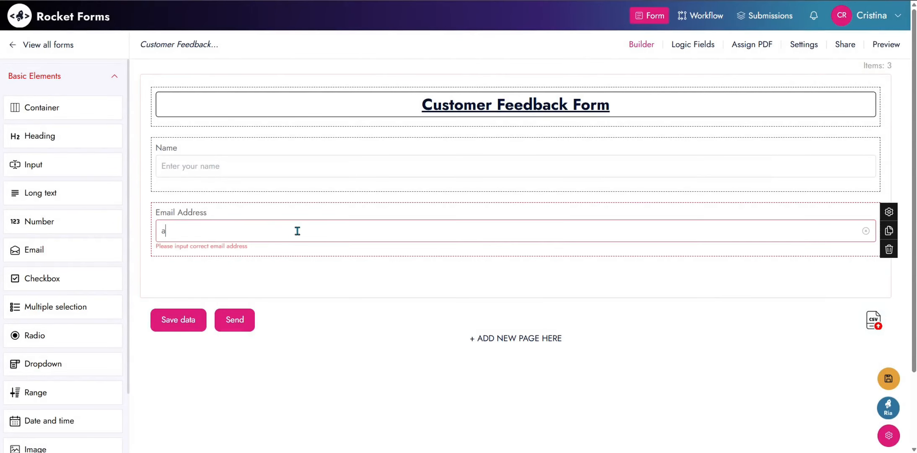
{"action": "left_click", "coordinate": [866, 232]}
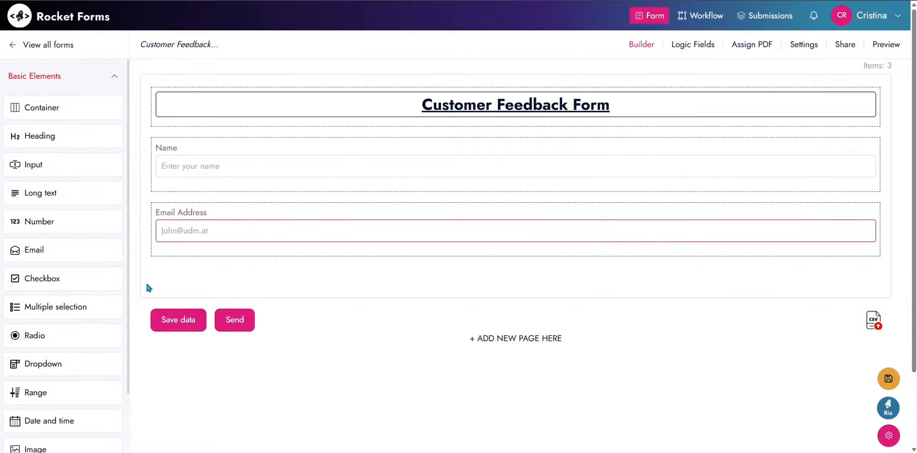
Add an Input field below the Email Address field and label it "Phone Number"
{"action": "left_click_drag", "start_coordinate": [37, 170], "coordinate": [180, 281]}
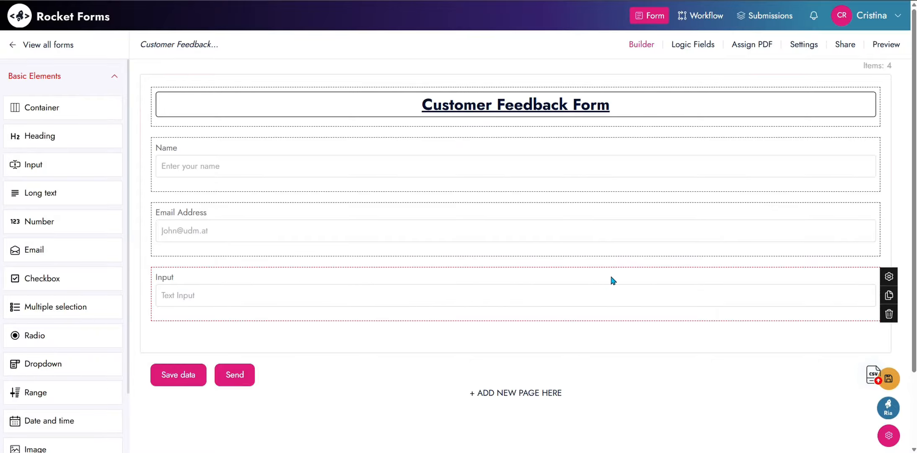
{"action": "left_click", "coordinate": [889, 276]}
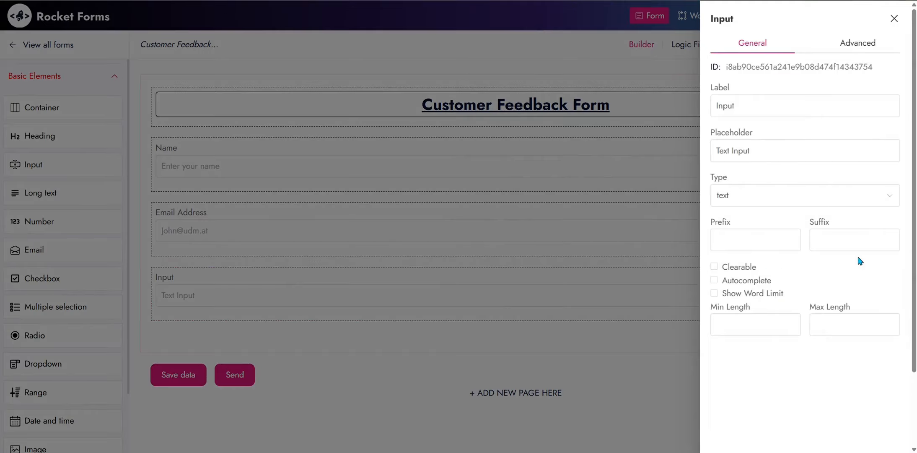
{"action": "left_click", "coordinate": [752, 105]}
{"action": "key", "text": "BackSpace"}
{"action": "key", "text": "BackSpace"}
{"action": "key", "text": "BackSpace"}
{"action": "key", "text": "BackSpace"}
{"action": "key", "text": "BackSpace"}
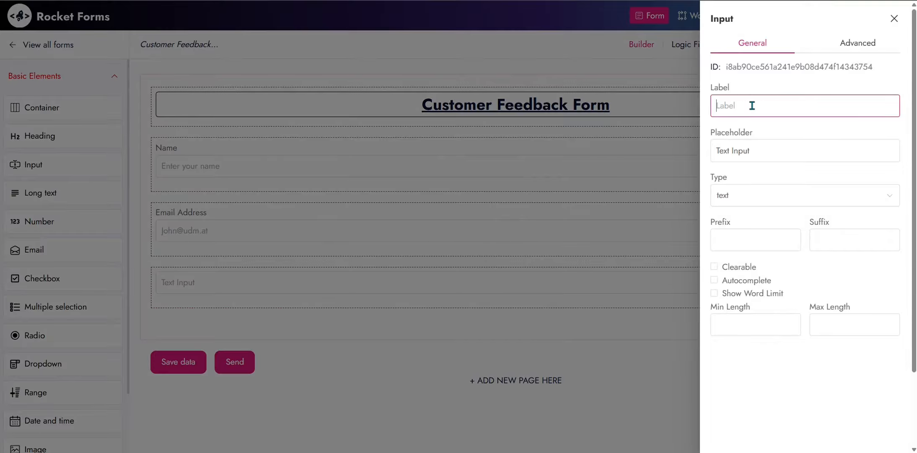
{"action": "type", "text": "Phone "}
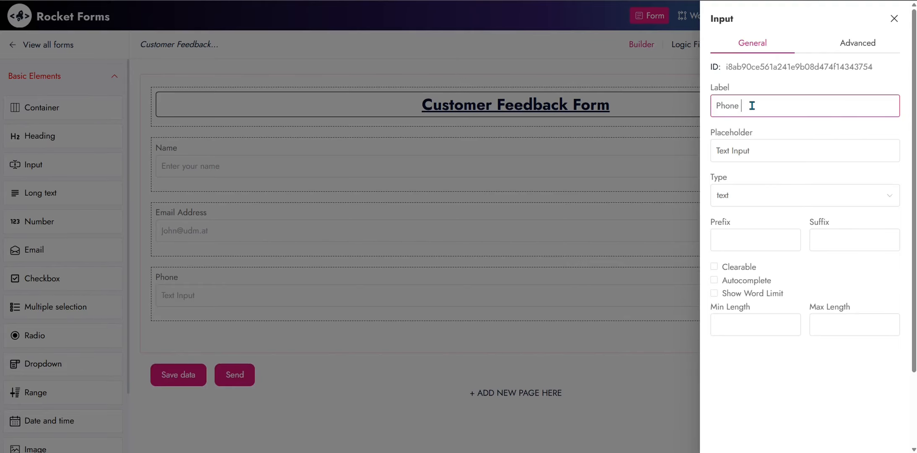
{"action": "type", "text": "Number"}
Replace the Phone Number field's placeholder with "Enter your phone number"
{"action": "left_click", "coordinate": [758, 149]}
{"action": "key", "text": "BackSpace"}
{"action": "key", "text": "BackSpace"}
{"action": "key", "text": "BackSpace"}
{"action": "key", "text": "BackSpace"}
{"action": "key", "text": "BackSpace"}
{"action": "key", "text": "BackSpace"}
{"action": "key", "text": "BackSpace"}
{"action": "key", "text": "BackSpace"}
{"action": "key", "text": "BackSpace"}
{"action": "key", "text": "BackSpace"}
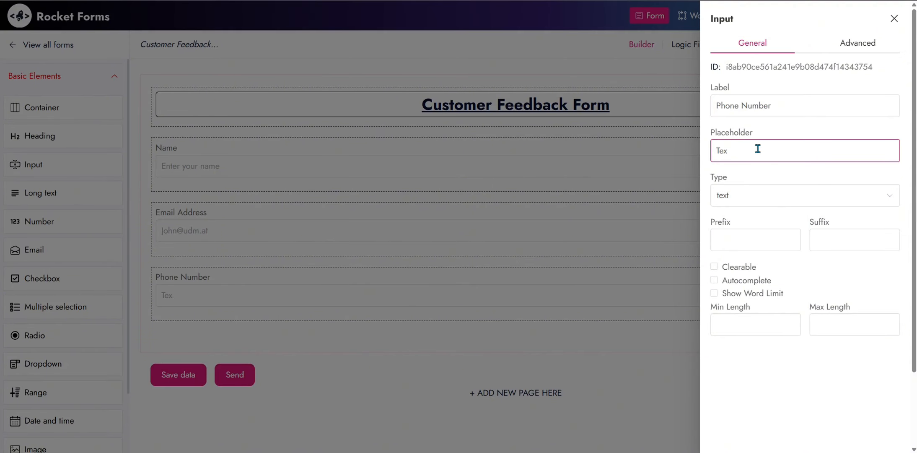
{"action": "type", "text": "Enter your phone number"}
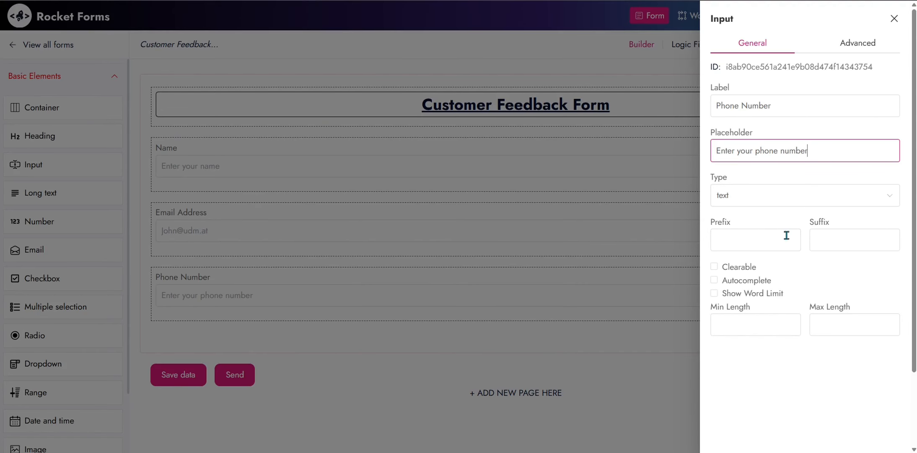
Set the Phone Number field's type to tel and close its settings
{"action": "left_click", "coordinate": [757, 201]}
{"action": "scroll", "coordinate": [759, 243], "scroll_direction": "down", "scroll_amount": 4}
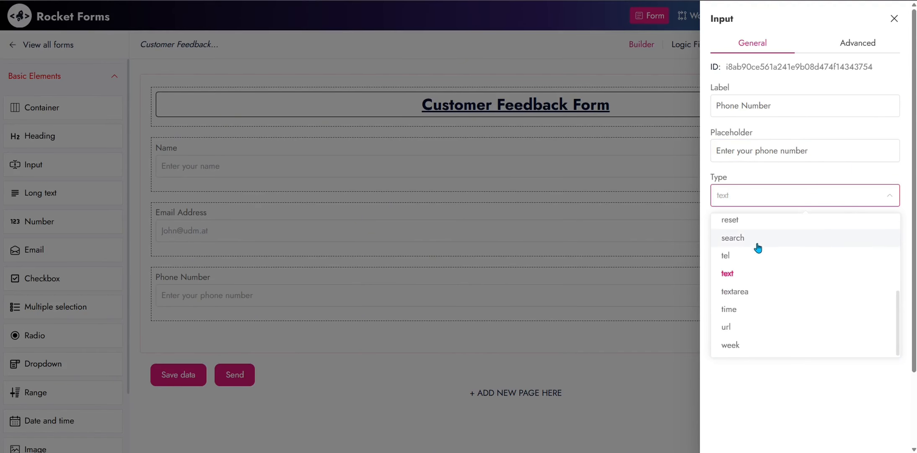
{"action": "scroll", "coordinate": [752, 258], "scroll_direction": "up", "scroll_amount": 2}
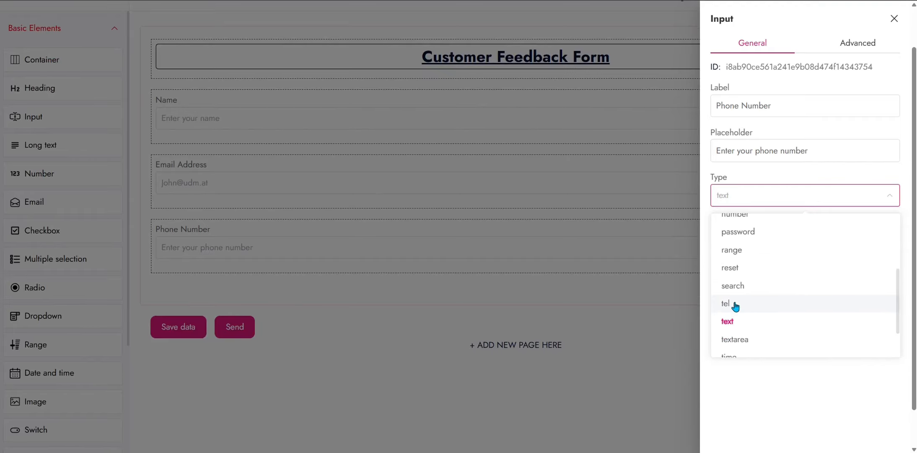
{"action": "left_click", "coordinate": [750, 302]}
{"action": "left_click", "coordinate": [629, 275]}
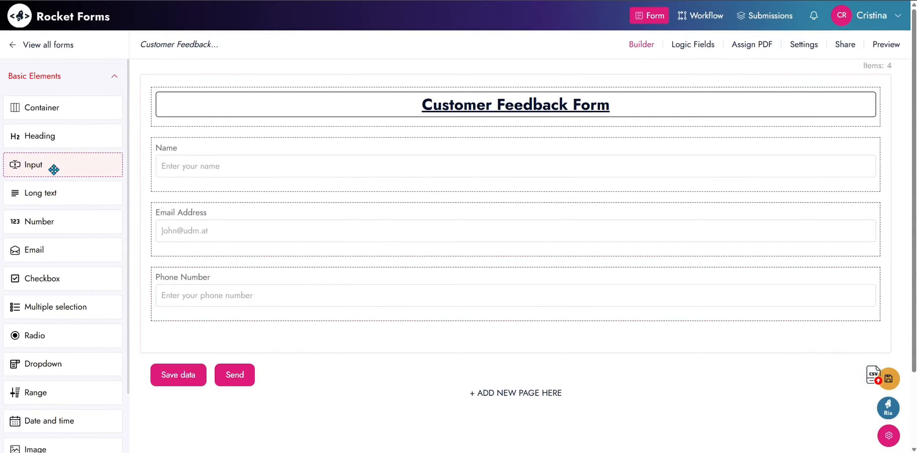
Add a heading between the form title and the Name field and set its tag to H6
{"action": "left_click_drag", "start_coordinate": [60, 144], "coordinate": [197, 149]}
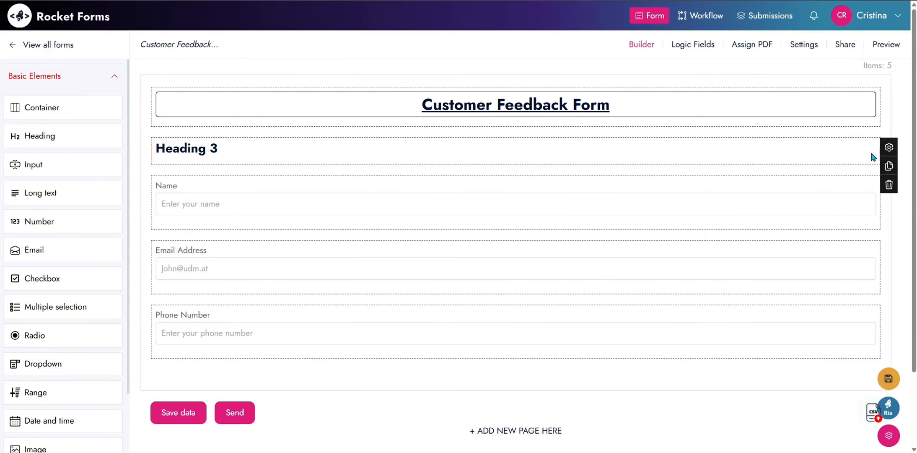
{"action": "left_click", "coordinate": [890, 147]}
{"action": "left_click", "coordinate": [756, 108]}
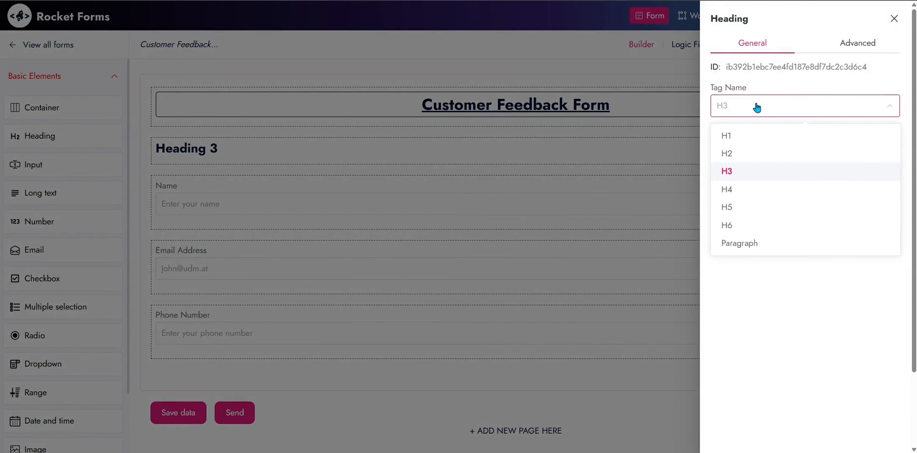
{"action": "left_click", "coordinate": [732, 226]}
Change the new heading's text to "Personal Information" and close its settings
{"action": "left_click", "coordinate": [755, 149]}
{"action": "key", "text": "BackSpace"}
{"action": "key", "text": "BackSpace"}
{"action": "key", "text": "BackSpace"}
{"action": "key", "text": "BackSpace"}
{"action": "key", "text": "BackSpace"}
{"action": "key", "text": "BackSpace"}
{"action": "key", "text": "BackSpace"}
{"action": "key", "text": "BackSpace"}
{"action": "key", "text": "BackSpace"}
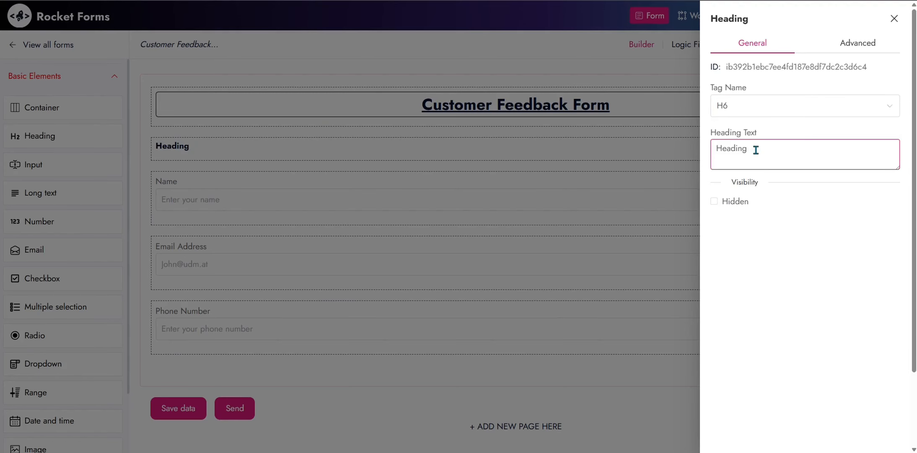
{"action": "type", "text": "Personal Information"}
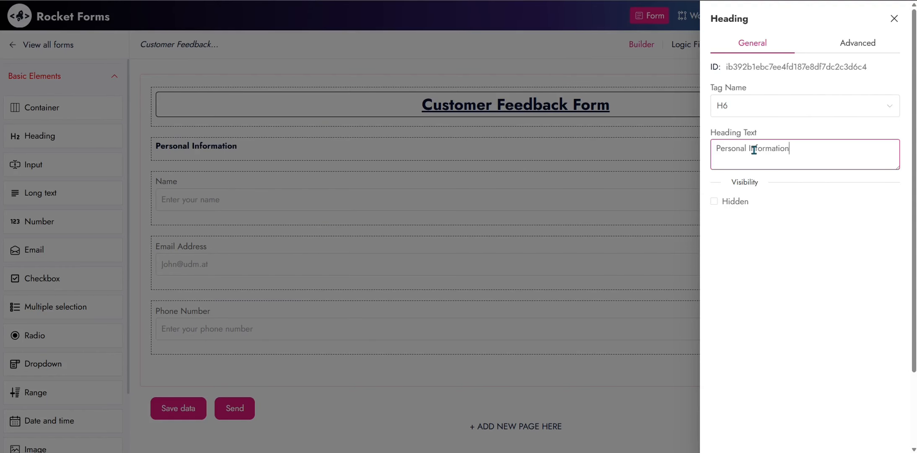
{"action": "left_click", "coordinate": [246, 150]}
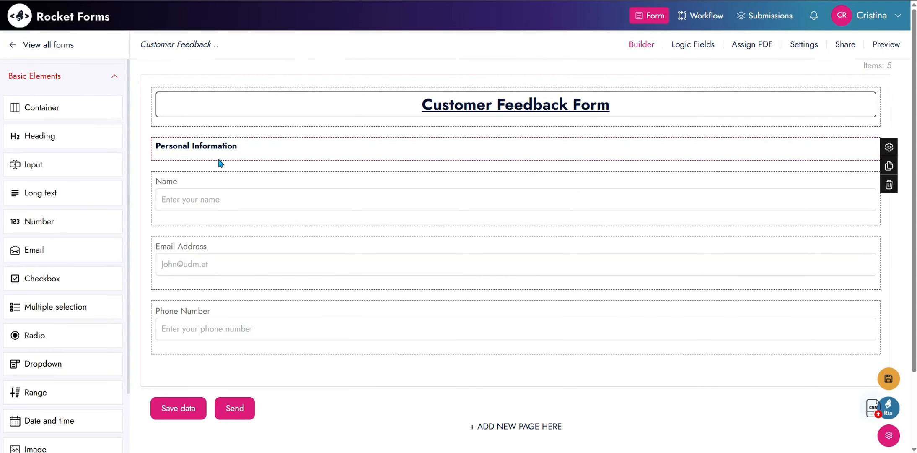
Add a divider below the Phone Number field and open its settings
{"action": "scroll", "coordinate": [221, 163], "scroll_direction": "down", "scroll_amount": 3}
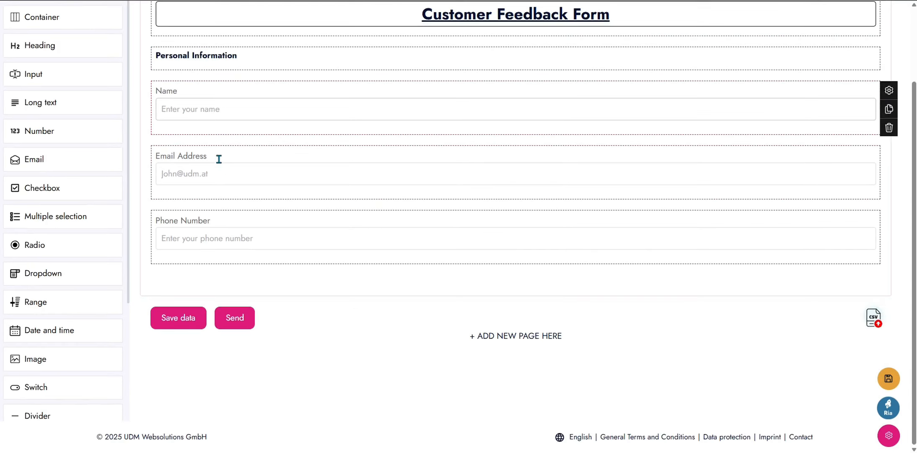
{"action": "left_click_drag", "start_coordinate": [41, 414], "coordinate": [211, 279]}
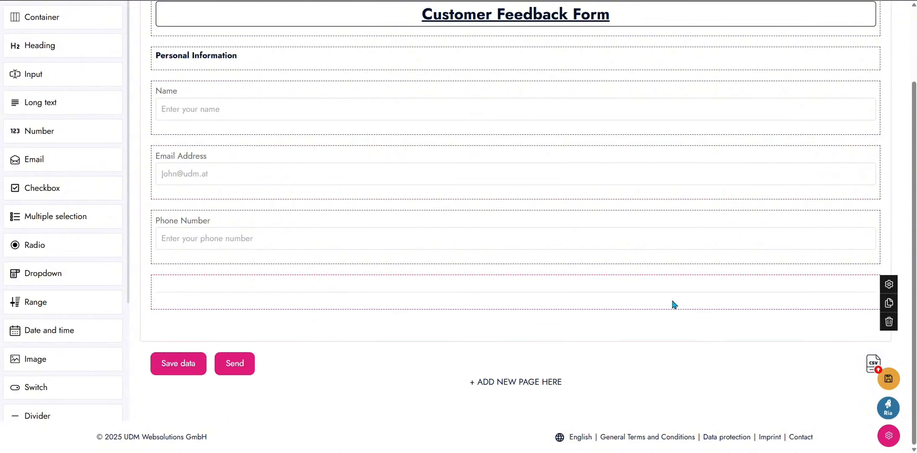
{"action": "left_click", "coordinate": [889, 285]}
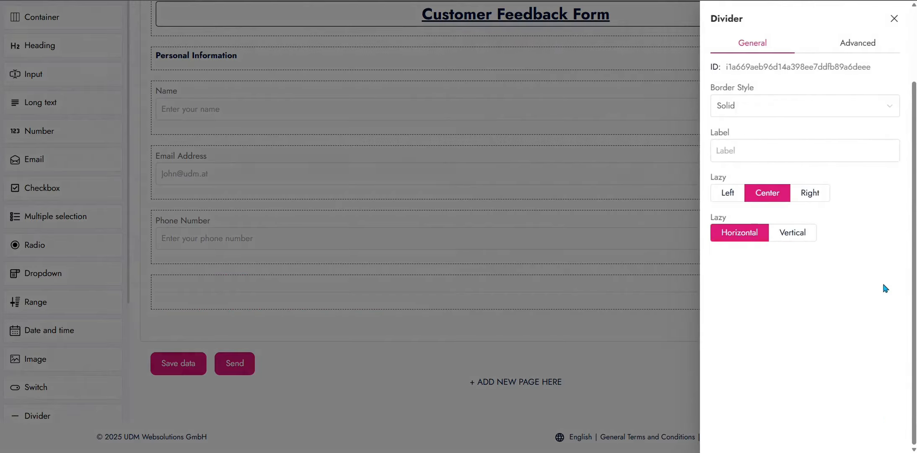
Try the Dashed and Dotted border styles on the divider
{"action": "left_click", "coordinate": [804, 110]}
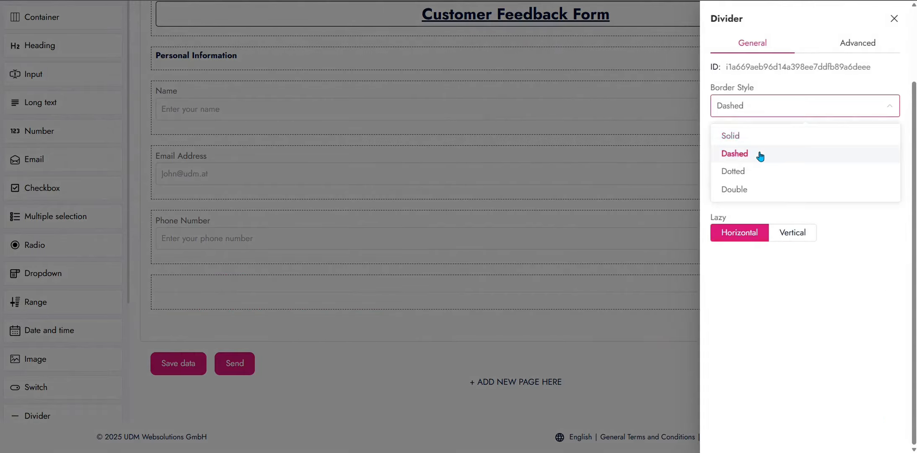
{"action": "left_click", "coordinate": [757, 152]}
{"action": "left_click", "coordinate": [762, 114]}
{"action": "left_click", "coordinate": [753, 172]}
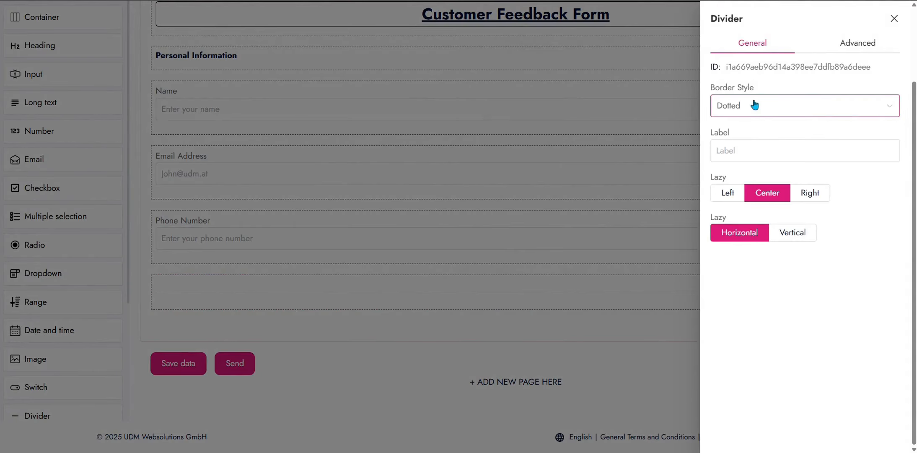
Set the divider's border style to Double and its label to "Feedback Section"
{"action": "left_click", "coordinate": [751, 107]}
{"action": "left_click", "coordinate": [753, 189]}
{"action": "left_click", "coordinate": [754, 151]}
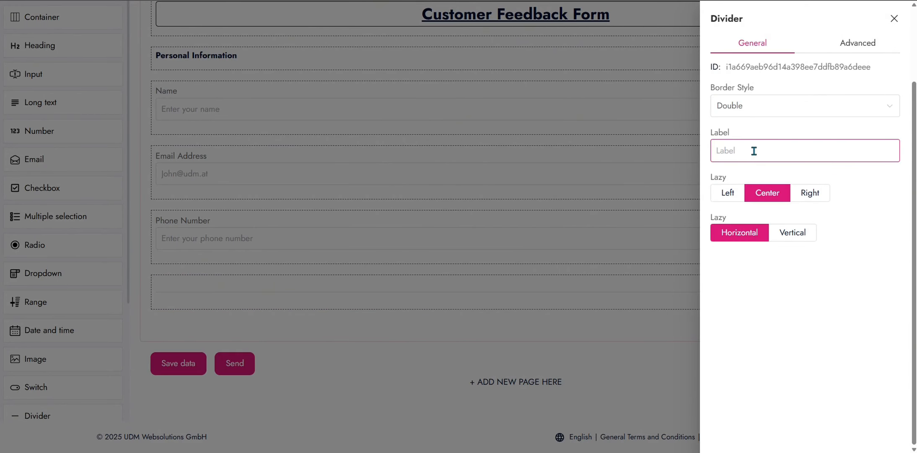
{"action": "type", "text": "Feedback Section"}
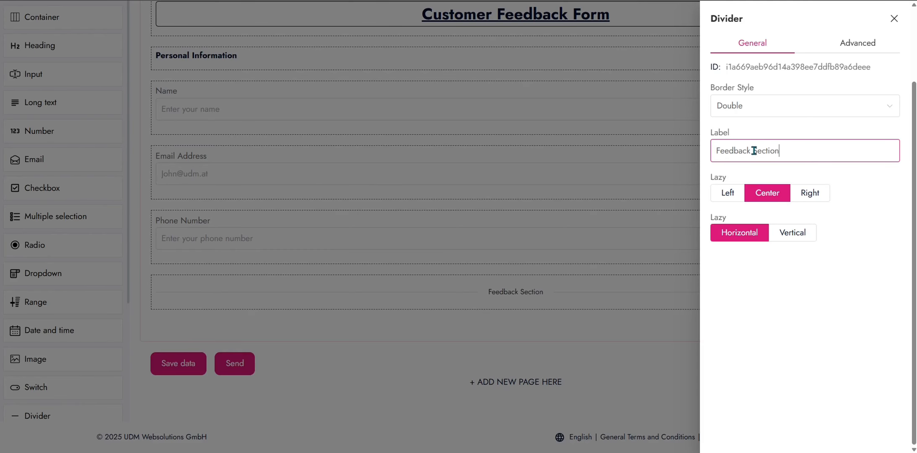
Try left-aligning and hiding the divider's label, and restore it to shown and centred
{"action": "left_click", "coordinate": [729, 194]}
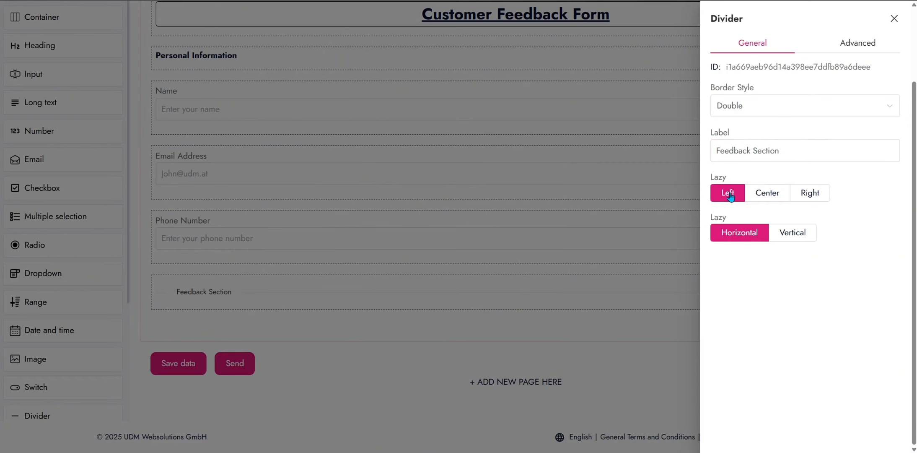
{"action": "left_click", "coordinate": [862, 46]}
{"action": "left_click", "coordinate": [741, 106]}
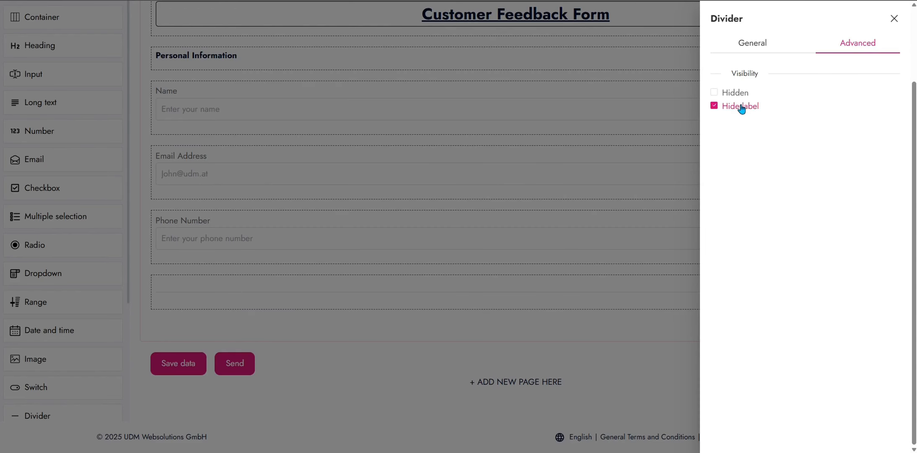
{"action": "left_click", "coordinate": [714, 106]}
{"action": "left_click", "coordinate": [754, 45]}
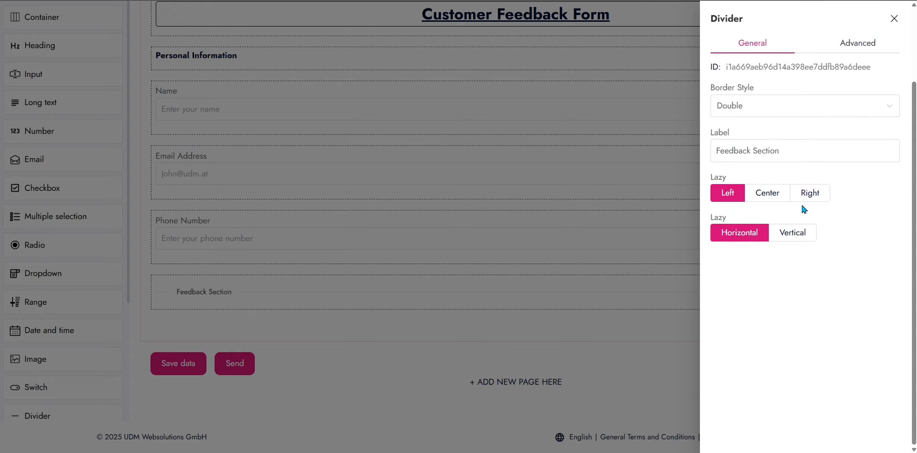
{"action": "left_click", "coordinate": [768, 197]}
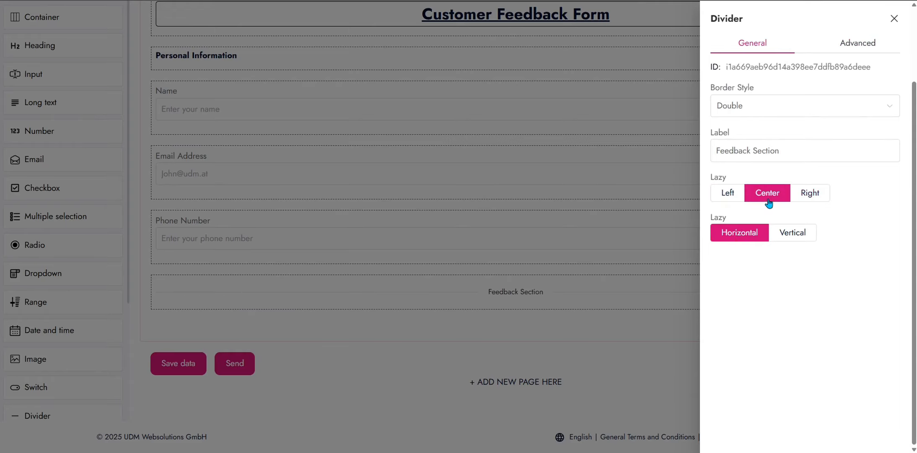
Add a Long text field below the Feedback Section divider and open its settings
{"action": "left_click", "coordinate": [511, 288]}
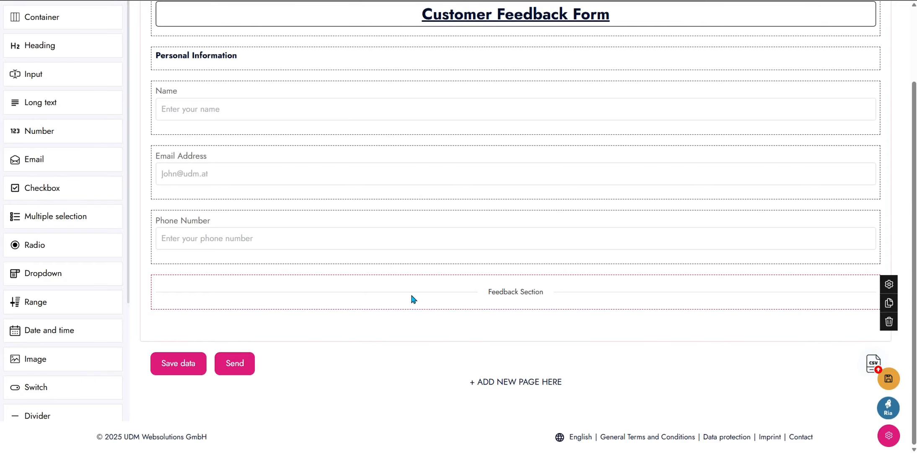
{"action": "left_click_drag", "start_coordinate": [62, 102], "coordinate": [225, 321]}
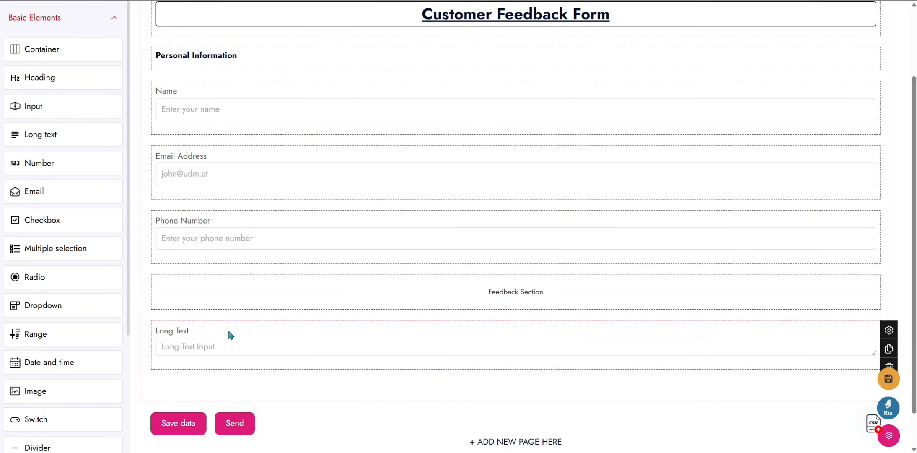
{"action": "left_click", "coordinate": [885, 331]}
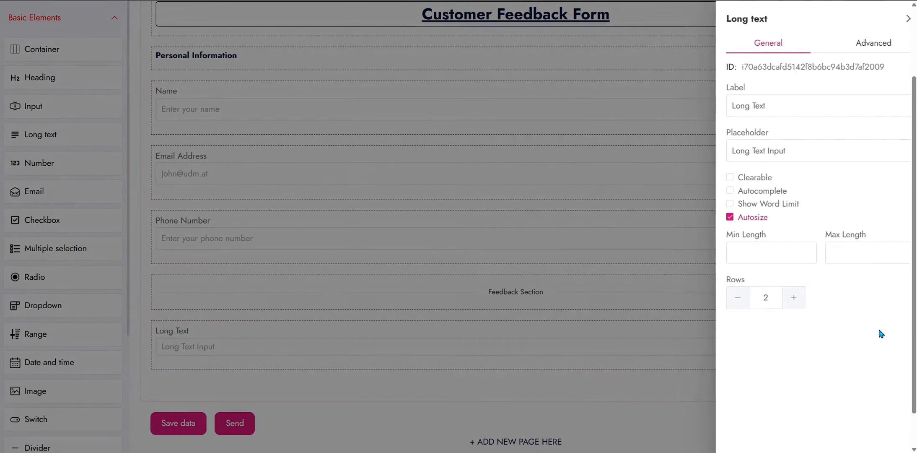
Set the long text field's label to "What did you like the most about our product/service?"
{"action": "left_click", "coordinate": [767, 103]}
{"action": "key", "text": "BackSpace"}
{"action": "key", "text": "BackSpace"}
{"action": "key", "text": "BackSpace"}
{"action": "key", "text": "BackSpace"}
{"action": "key", "text": "BackSpace"}
{"action": "key", "text": "BackSpace"}
{"action": "key", "text": "BackSpace"}
{"action": "key", "text": "BackSpace"}
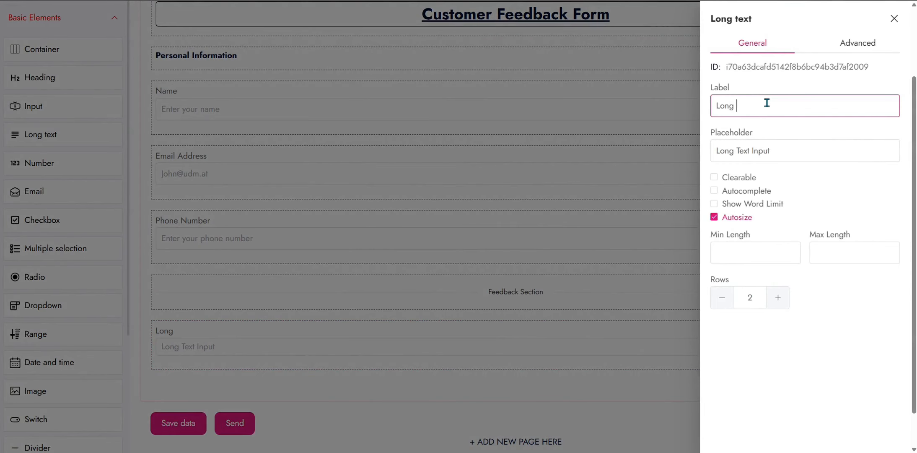
{"action": "type", "text": "What did you like the most "}
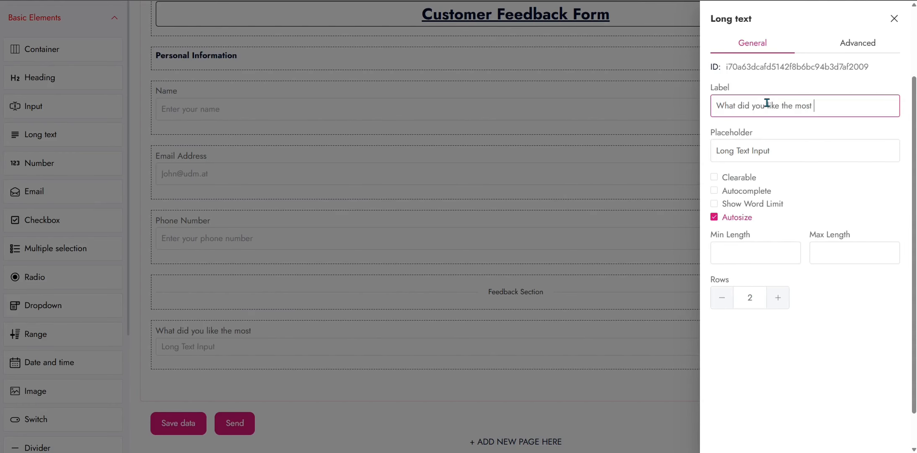
{"action": "type", "text": "about our produc"}
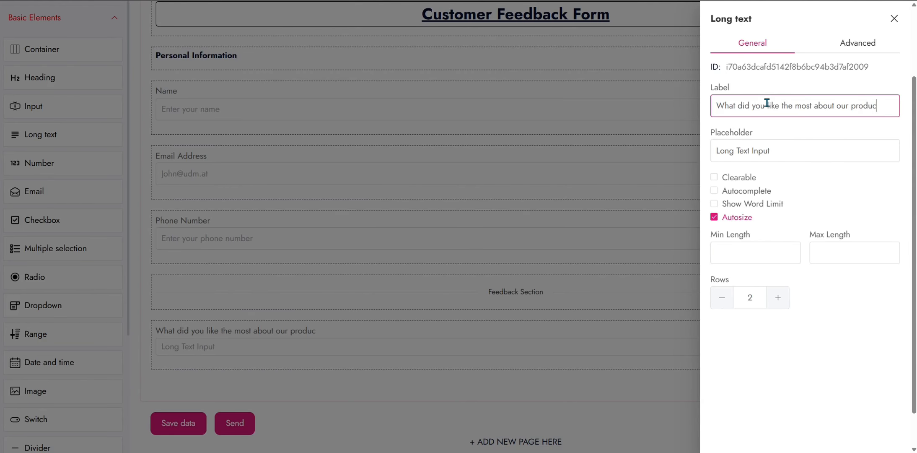
{"action": "type", "text": "t/service"}
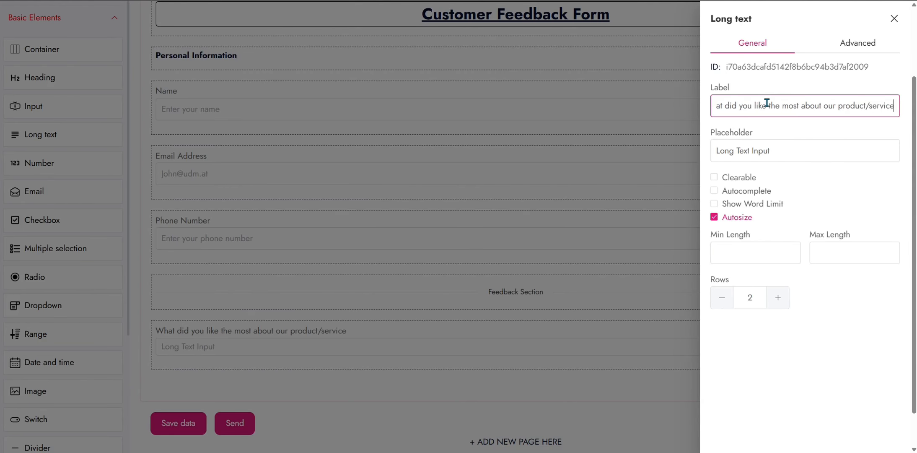
{"action": "type", "text": "?"}
Set the long text field's placeholder to "Enter your comment"
{"action": "left_click", "coordinate": [804, 151]}
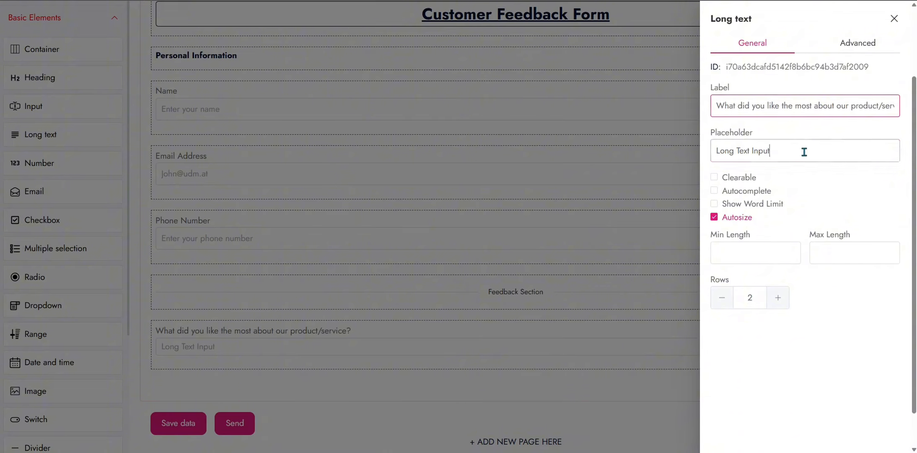
{"action": "key", "text": "BackSpace"}
{"action": "key", "text": "BackSpace"}
{"action": "key", "text": "BackSpace"}
{"action": "key", "text": "BackSpace"}
{"action": "key", "text": "BackSpace"}
{"action": "key", "text": "BackSpace"}
{"action": "key", "text": "BackSpace"}
{"action": "key", "text": "BackSpace"}
{"action": "key", "text": "BackSpace"}
{"action": "key", "text": "BackSpace"}
{"action": "key", "text": "BackSpace"}
{"action": "key", "text": "BackSpace"}
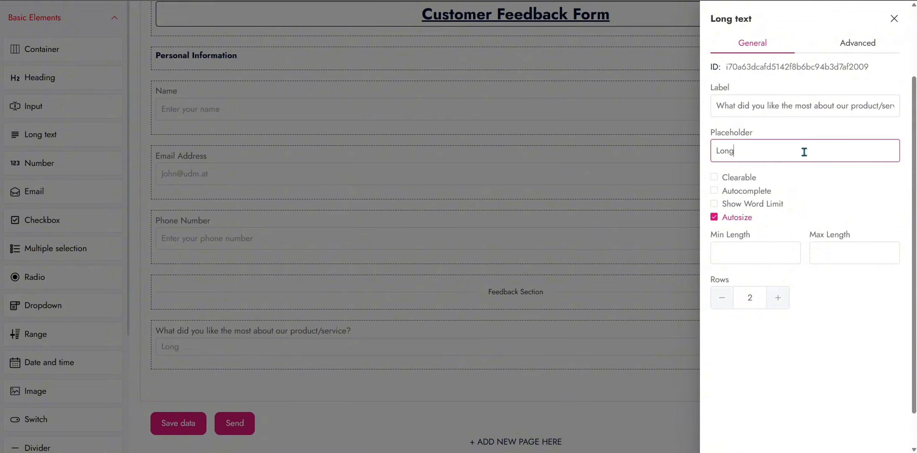
{"action": "type", "text": "Enter your comment"}
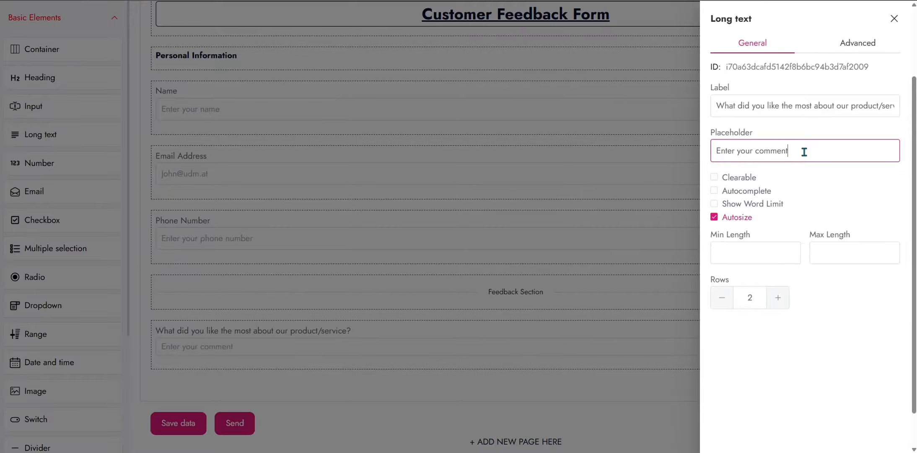
Show the word limit on the long text field, with minimum length 10, maximum length 250 and 3 rows
{"action": "left_click", "coordinate": [762, 205]}
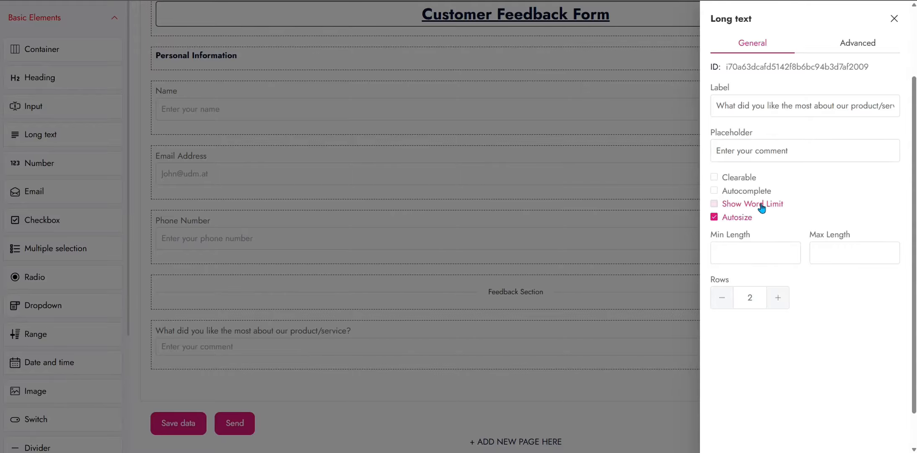
{"action": "left_click", "coordinate": [744, 248]}
{"action": "type", "text": "10"}
{"action": "left_click", "coordinate": [834, 255]}
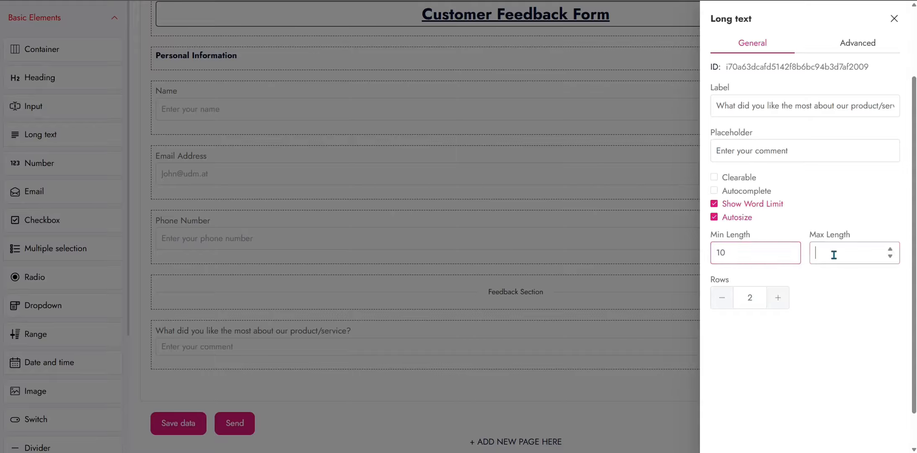
{"action": "type", "text": "250"}
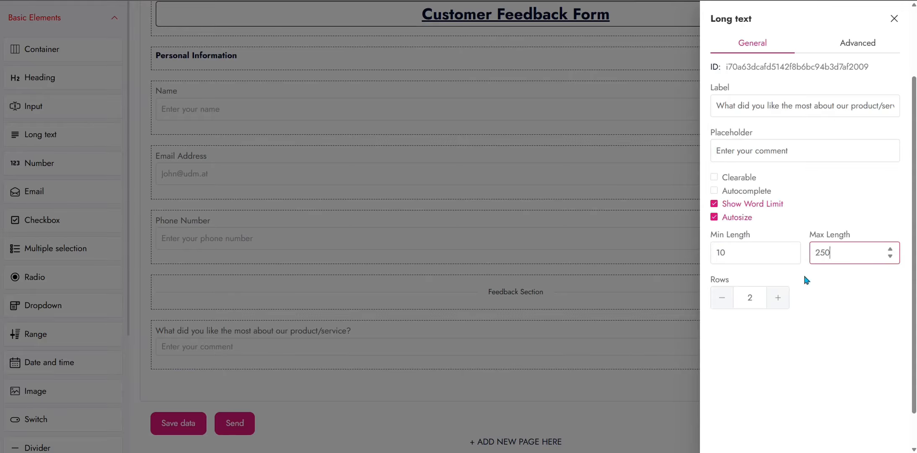
{"action": "left_click", "coordinate": [778, 298]}
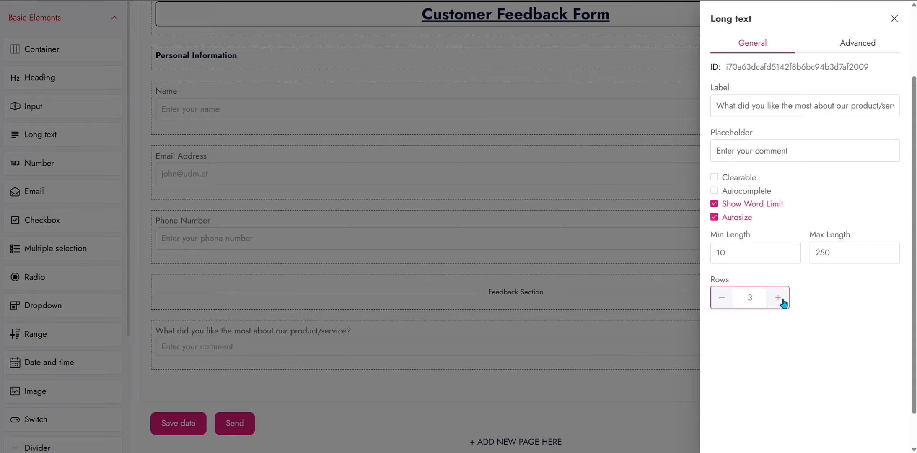
{"action": "left_click", "coordinate": [542, 317]}
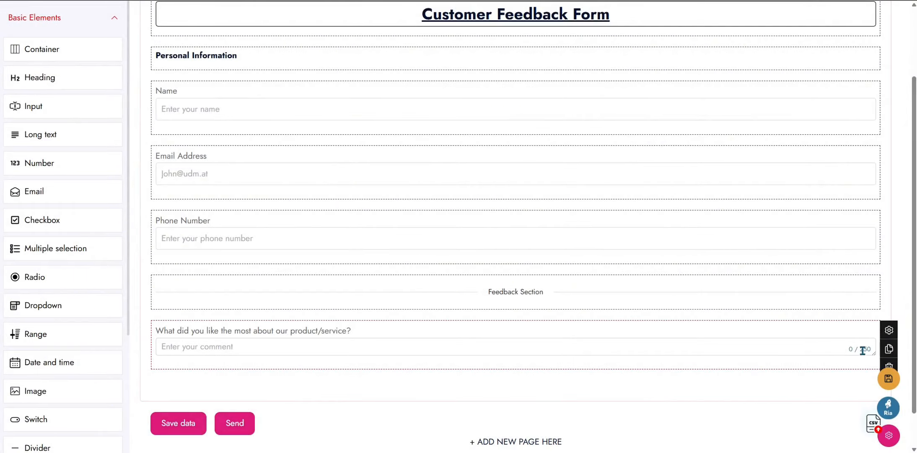
Try enlarging the comment box, and test its length check by entering "d" and clearing it
{"action": "left_click_drag", "start_coordinate": [875, 353], "coordinate": [875, 378]}
{"action": "left_click", "coordinate": [355, 366]}
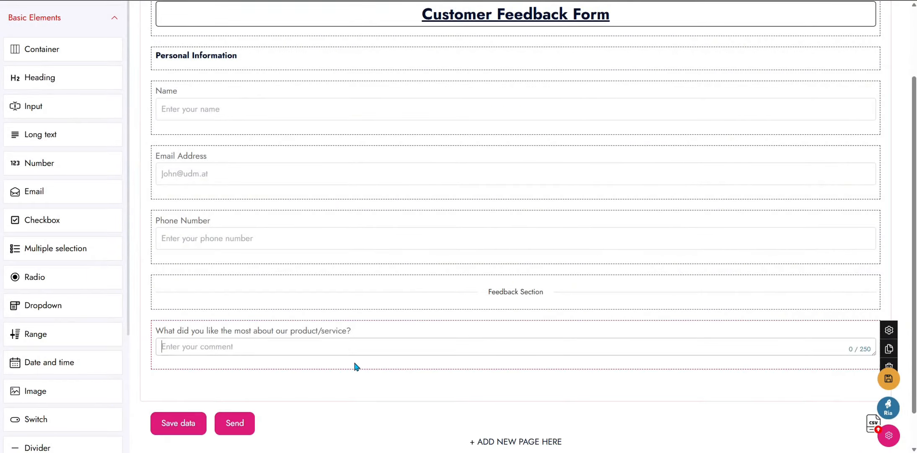
{"action": "type", "text": "d"}
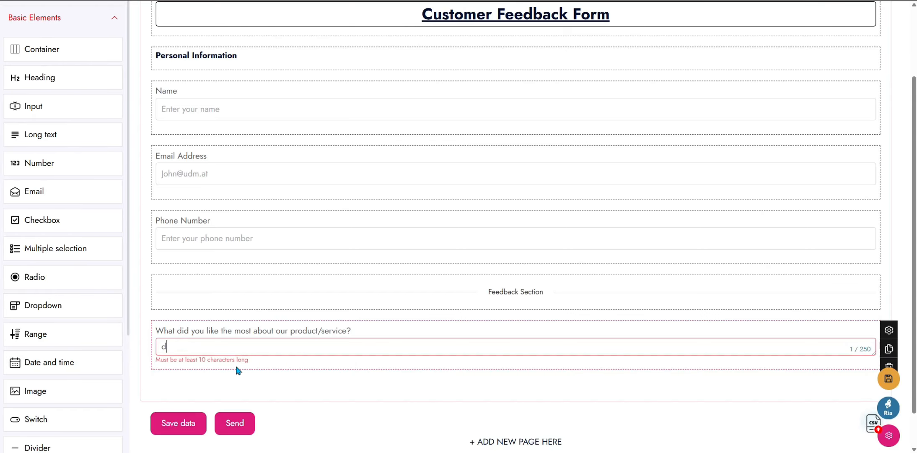
{"action": "key", "text": "BackSpace"}
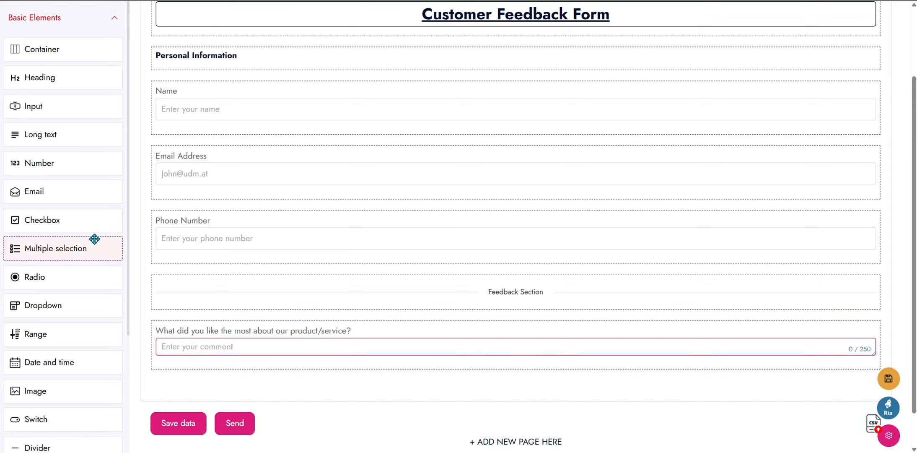
Add a Radio field below the comment question and label it "Would you recommend us to others?"
{"action": "left_click_drag", "start_coordinate": [41, 275], "coordinate": [192, 381]}
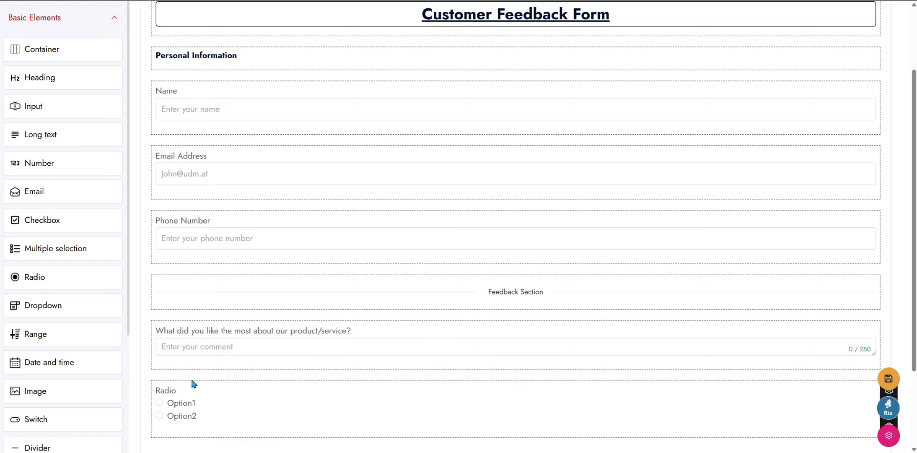
{"action": "left_click", "coordinate": [889, 392]}
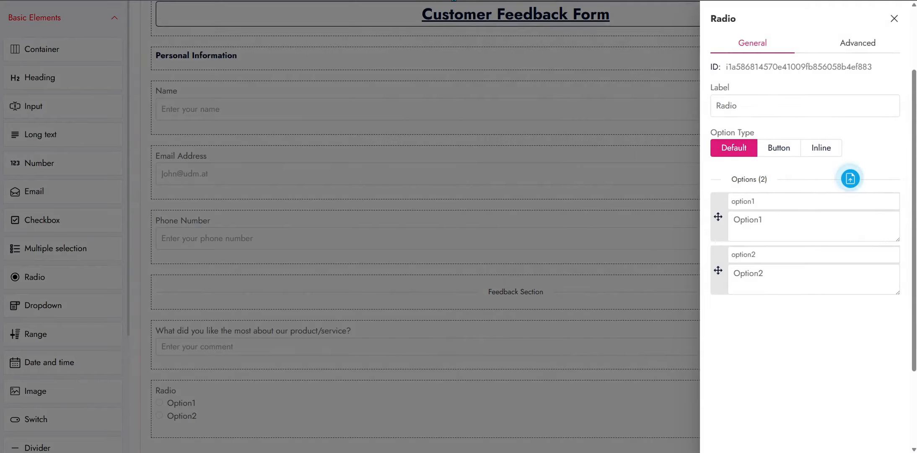
{"action": "left_click", "coordinate": [738, 100]}
{"action": "key", "text": "BackSpace"}
{"action": "key", "text": "BackSpace"}
{"action": "key", "text": "BackSpace"}
{"action": "key", "text": "BackSpace"}
{"action": "key", "text": "BackSpace"}
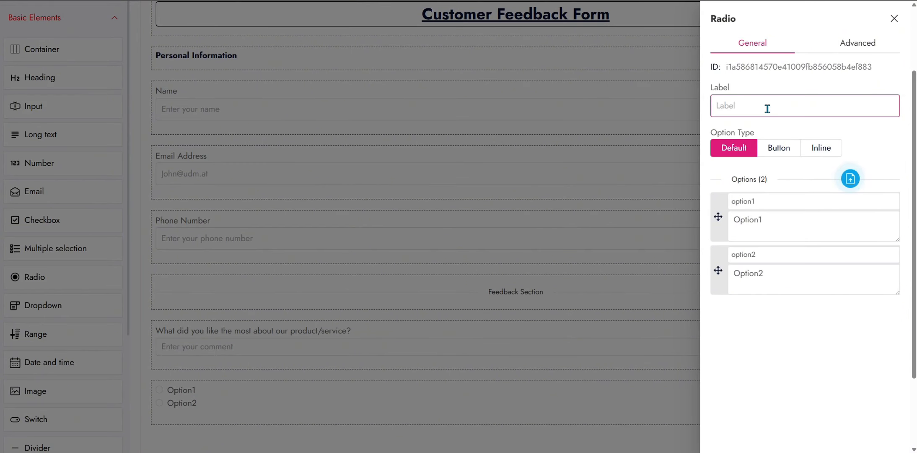
{"action": "type", "text": "Would you recomme"}
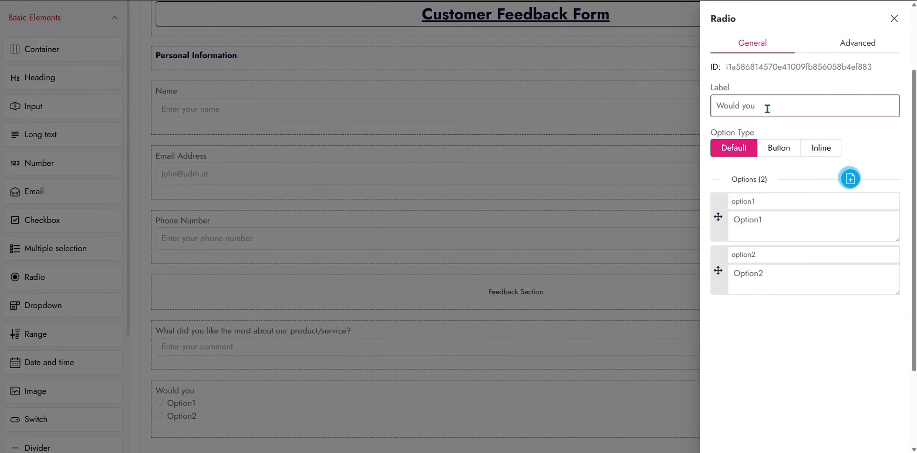
{"action": "type", "text": "s to others?"}
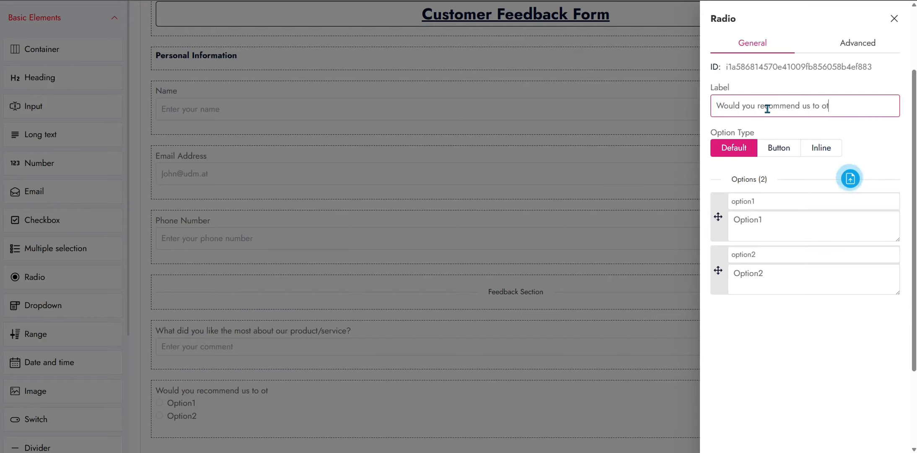
Set the radio field's first option to value "yes" with the label "Yes"
{"action": "left_click", "coordinate": [762, 201]}
{"action": "key", "text": "BackSpace"}
{"action": "key", "text": "BackSpace"}
{"action": "key", "text": "BackSpace"}
{"action": "key", "text": "BackSpace"}
{"action": "key", "text": "BackSpace"}
{"action": "key", "text": "BackSpace"}
{"action": "key", "text": "BackSpace"}
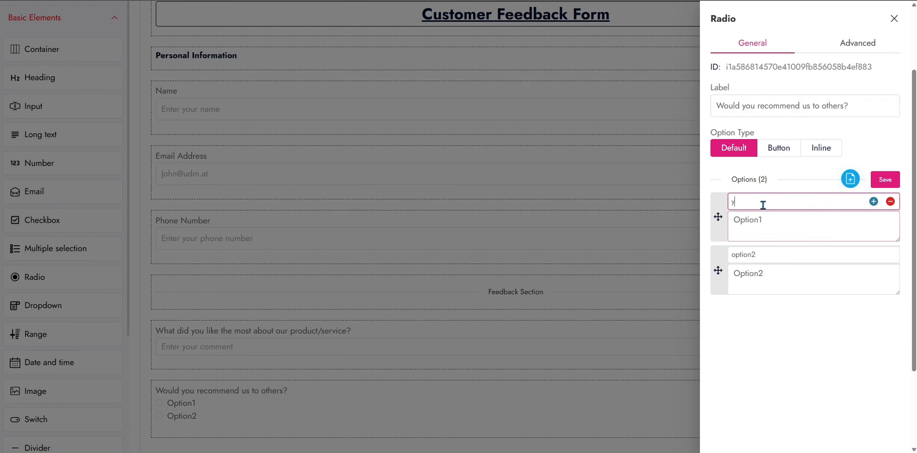
{"action": "type", "text": "yes"}
{"action": "left_click", "coordinate": [764, 220]}
{"action": "key", "text": "BackSpace"}
{"action": "key", "text": "BackSpace"}
{"action": "key", "text": "BackSpace"}
{"action": "key", "text": "BackSpace"}
{"action": "key", "text": "BackSpace"}
{"action": "key", "text": "BackSpace"}
{"action": "key", "text": "BackSpace"}
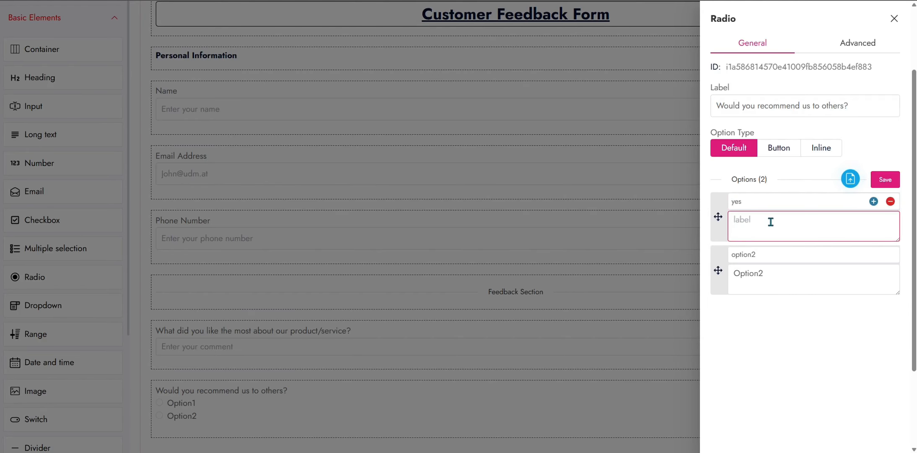
{"action": "type", "text": "Yes"}
Set the radio field's second option to value "no" with the label "No", and save the options
{"action": "left_click", "coordinate": [776, 256]}
{"action": "key", "text": "BackSpace"}
{"action": "key", "text": "BackSpace"}
{"action": "key", "text": "BackSpace"}
{"action": "key", "text": "BackSpace"}
{"action": "key", "text": "BackSpace"}
{"action": "key", "text": "BackSpace"}
{"action": "key", "text": "BackSpace"}
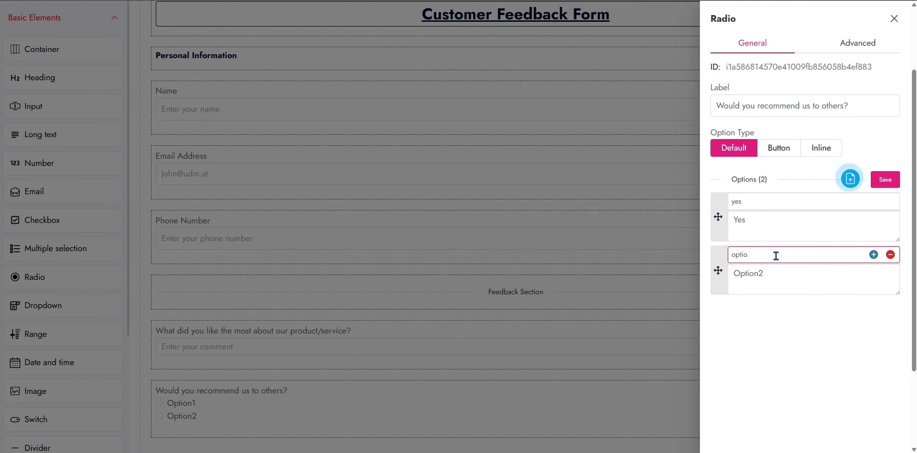
{"action": "type", "text": "no"}
{"action": "left_click", "coordinate": [771, 273]}
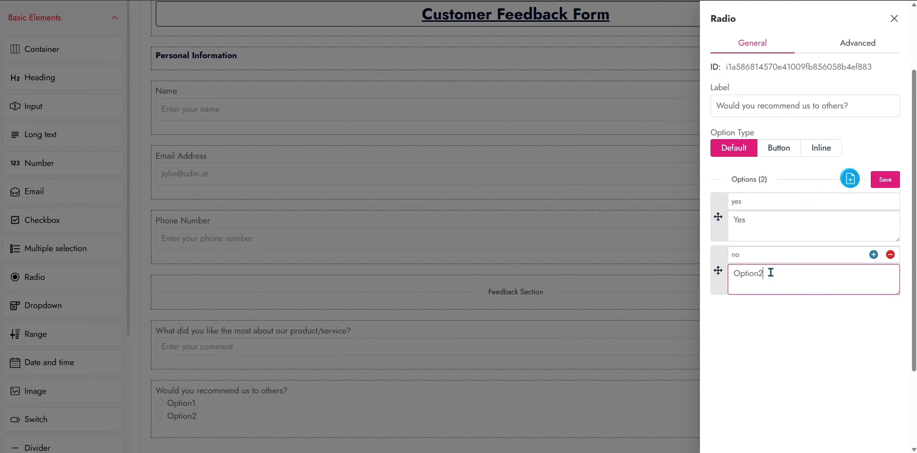
{"action": "key", "text": "BackSpace"}
{"action": "key", "text": "BackSpace"}
{"action": "key", "text": "BackSpace"}
{"action": "key", "text": "BackSpace"}
{"action": "key", "text": "BackSpace"}
{"action": "key", "text": "BackSpace"}
{"action": "key", "text": "BackSpace"}
{"action": "type", "text": "No"}
{"action": "left_click", "coordinate": [885, 179]}
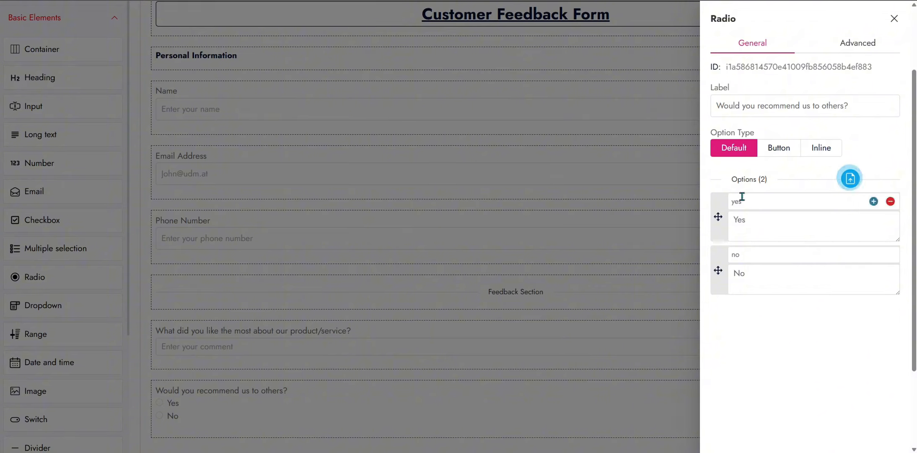
Try the Button option type on the radio field, and set it to Inline
{"action": "left_click", "coordinate": [778, 148]}
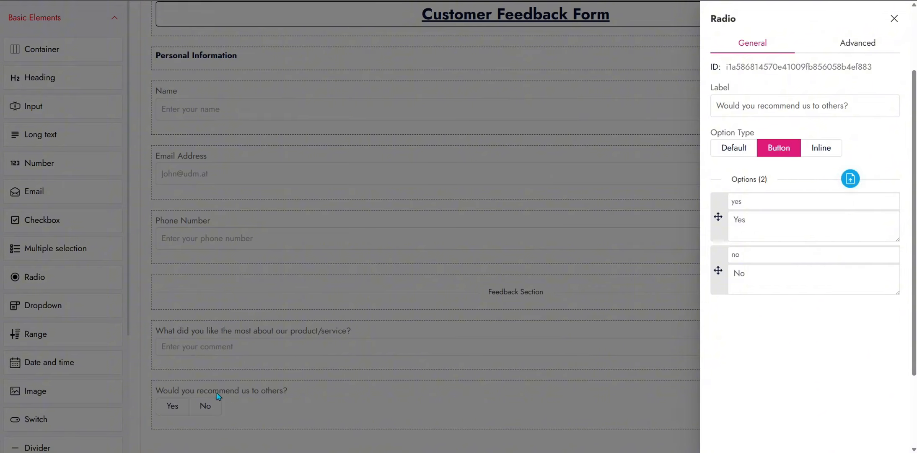
{"action": "left_click", "coordinate": [821, 147]}
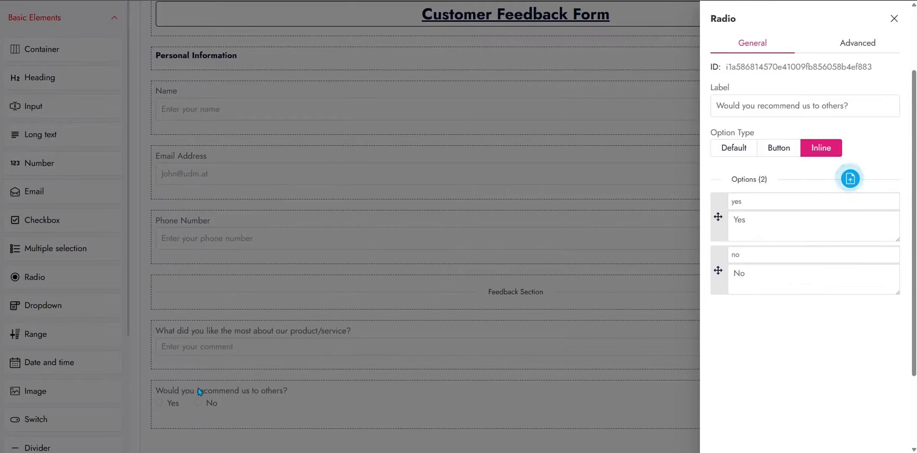
{"action": "left_click", "coordinate": [329, 393]}
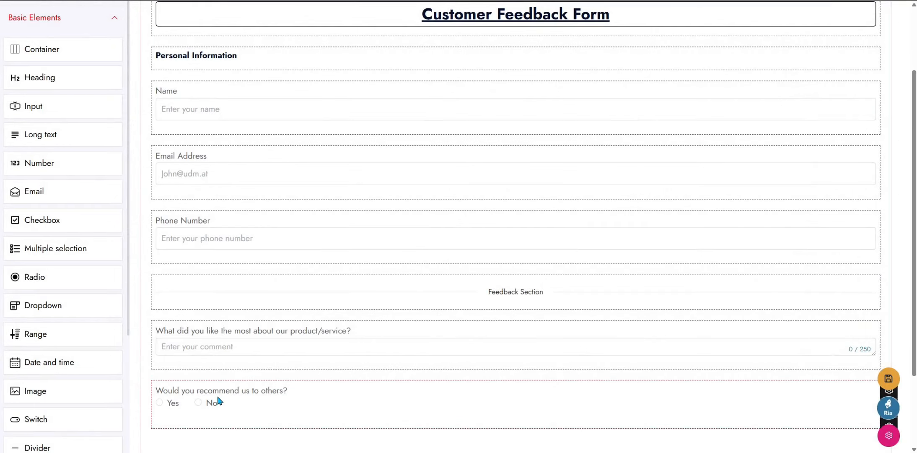
Add a Dropdown field below the recommendation question and open its settings
{"action": "scroll", "coordinate": [218, 401], "scroll_direction": "down", "scroll_amount": 1}
{"action": "left_click_drag", "start_coordinate": [60, 307], "coordinate": [248, 405]}
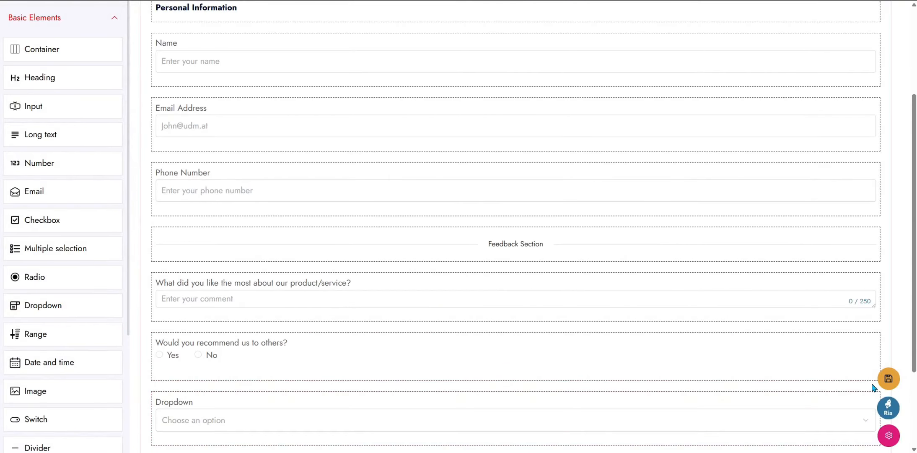
{"action": "scroll", "coordinate": [872, 381], "scroll_direction": "down", "scroll_amount": 2}
{"action": "left_click", "coordinate": [890, 307]}
Label the dropdown field "Would you like to provide us your preferred contact method?"
{"action": "left_click", "coordinate": [772, 104]}
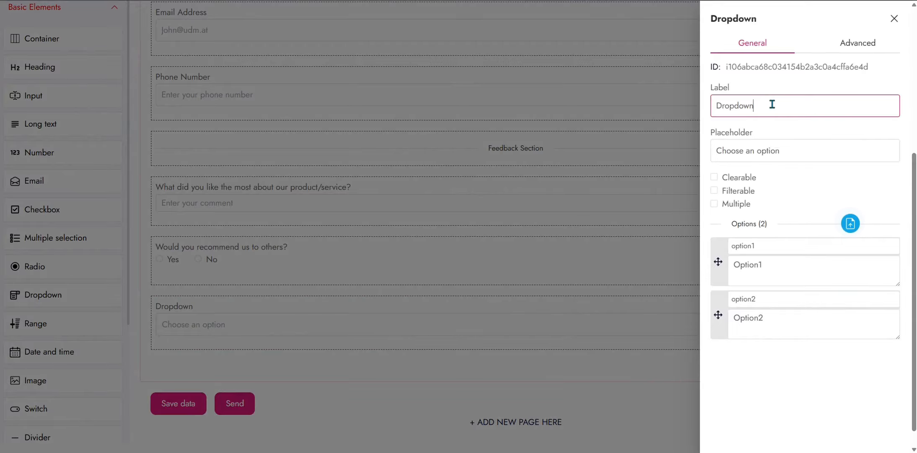
{"action": "key", "text": "BackSpace"}
{"action": "key", "text": "BackSpace"}
{"action": "key", "text": "BackSpace"}
{"action": "key", "text": "BackSpace"}
{"action": "key", "text": "BackSpace"}
{"action": "key", "text": "BackSpace"}
{"action": "key", "text": "BackSpace"}
{"action": "key", "text": "BackSpace"}
{"action": "type", "text": "Would you like"}
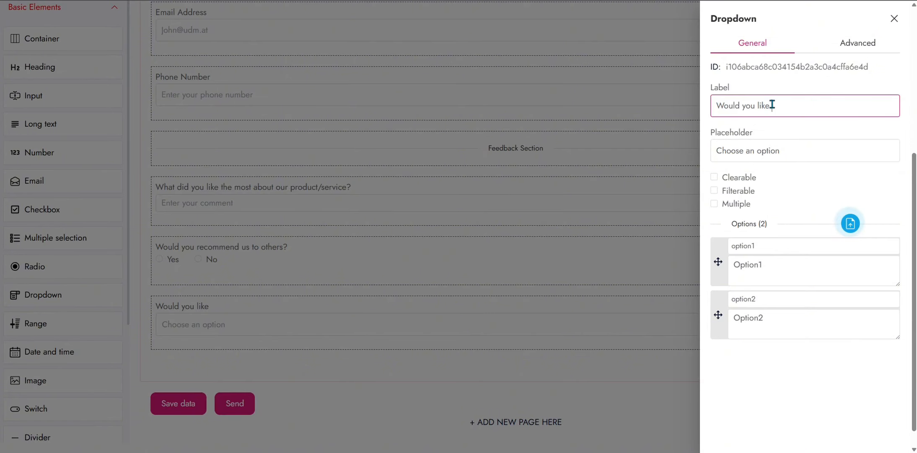
{"action": "type", "text": " to provide "}
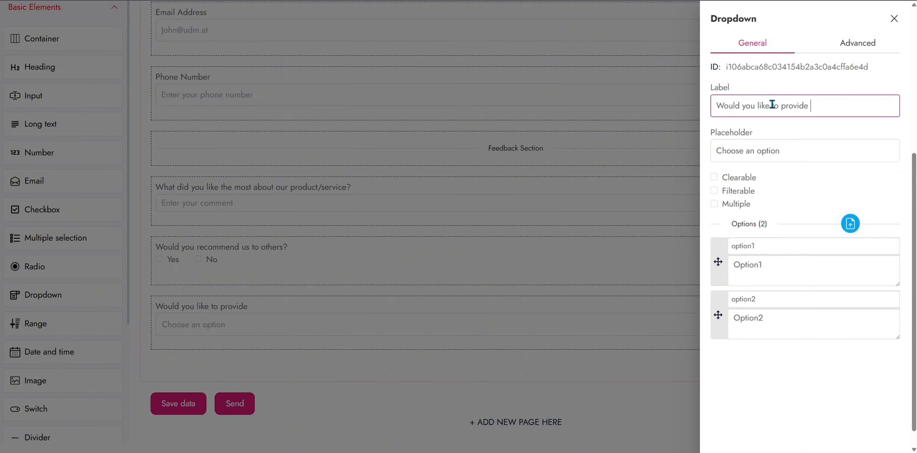
{"action": "type", "text": "us your preferre"}
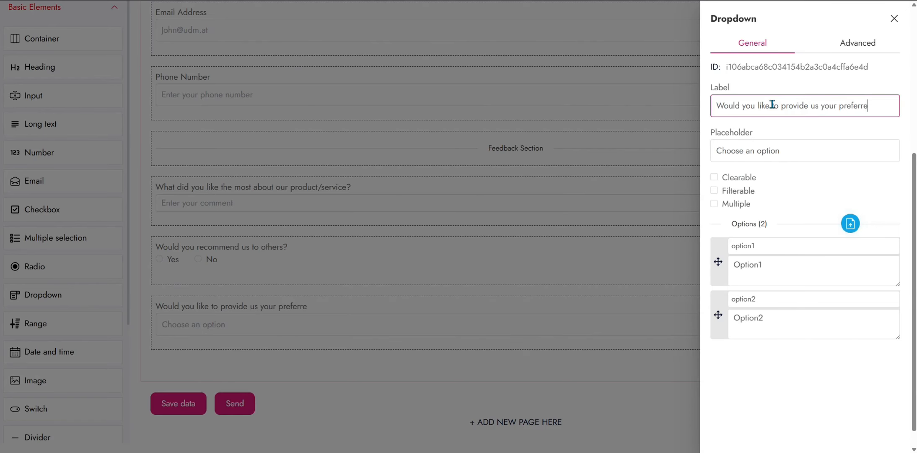
{"action": "type", "text": "d Contact method?"}
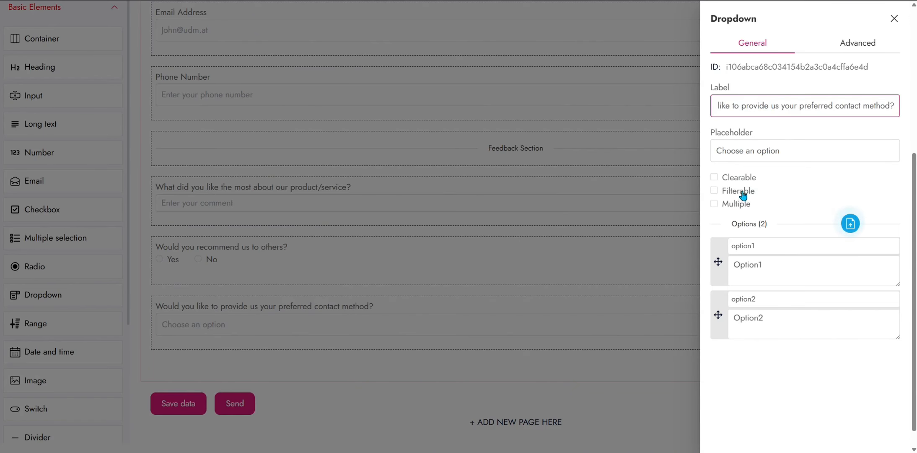
Set the dropdown's first option to value "email" with the label "Email"
{"action": "left_click", "coordinate": [759, 246]}
{"action": "key", "text": "BackSpace"}
{"action": "key", "text": "BackSpace"}
{"action": "key", "text": "BackSpace"}
{"action": "key", "text": "BackSpace"}
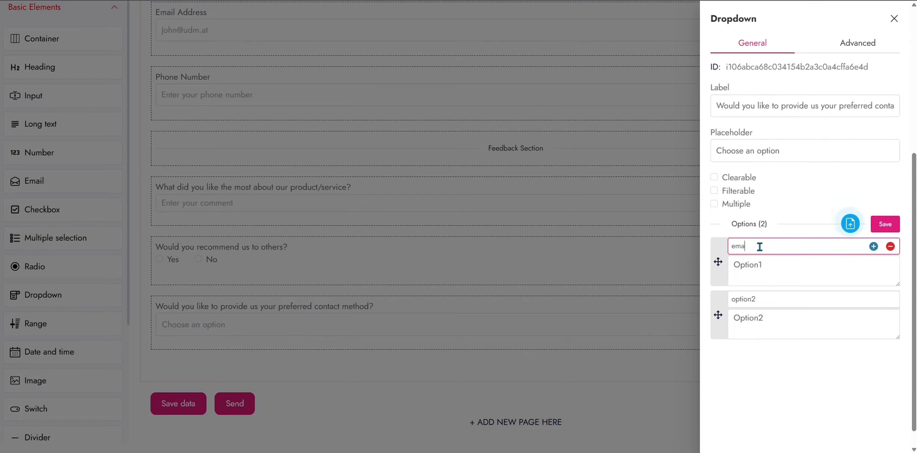
{"action": "left_click", "coordinate": [769, 267]}
{"action": "key", "text": "BackSpace"}
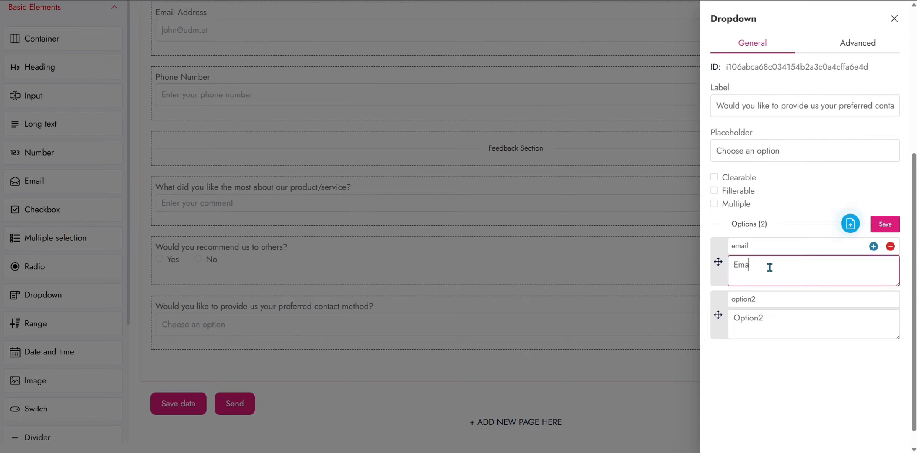
Set the dropdown's second option to value "phone" with the label "Phone", and save the options
{"action": "left_click", "coordinate": [778, 299]}
{"action": "key", "text": "BackSpace"}
{"action": "key", "text": "BackSpace"}
{"action": "key", "text": "BackSpace"}
{"action": "key", "text": "BackSpace"}
{"action": "key", "text": "BackSpace"}
{"action": "key", "text": "BackSpace"}
{"action": "key", "text": "BackSpace"}
{"action": "type", "text": "phone"}
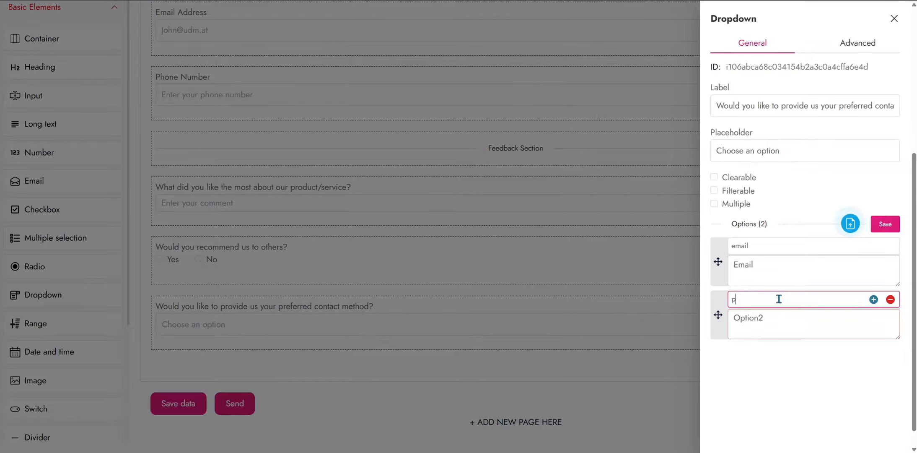
{"action": "left_click", "coordinate": [773, 317]}
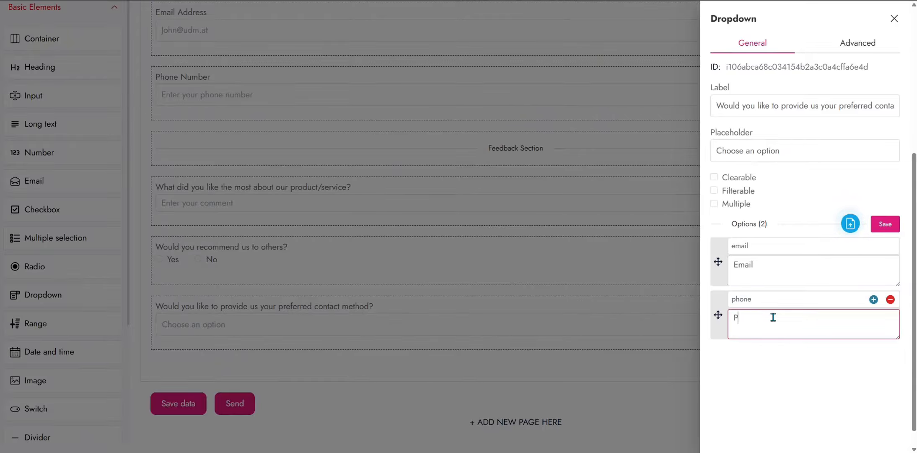
{"action": "type", "text": "Phone"}
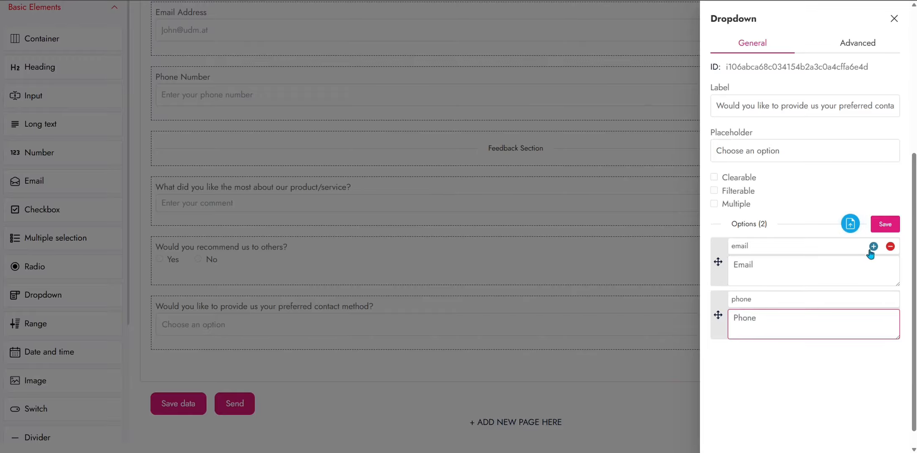
{"action": "left_click", "coordinate": [896, 225]}
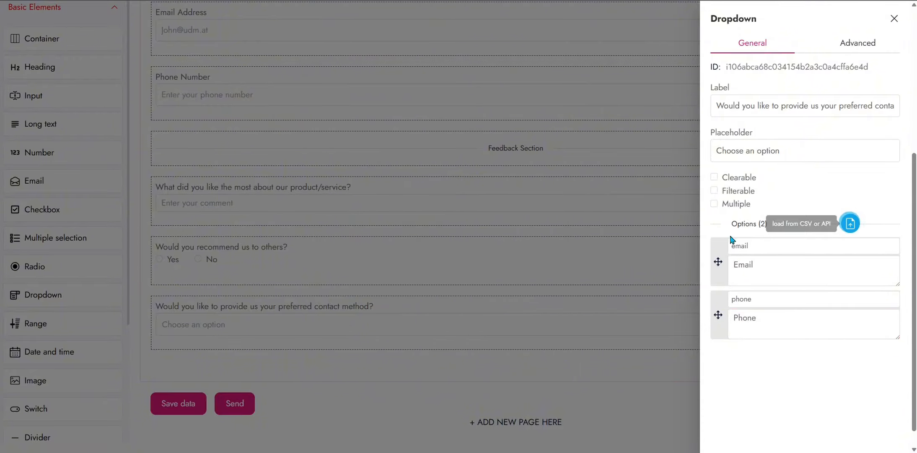
Close the dropdown's settings and expand the contact method field on the form to check its options
{"action": "left_click", "coordinate": [466, 321]}
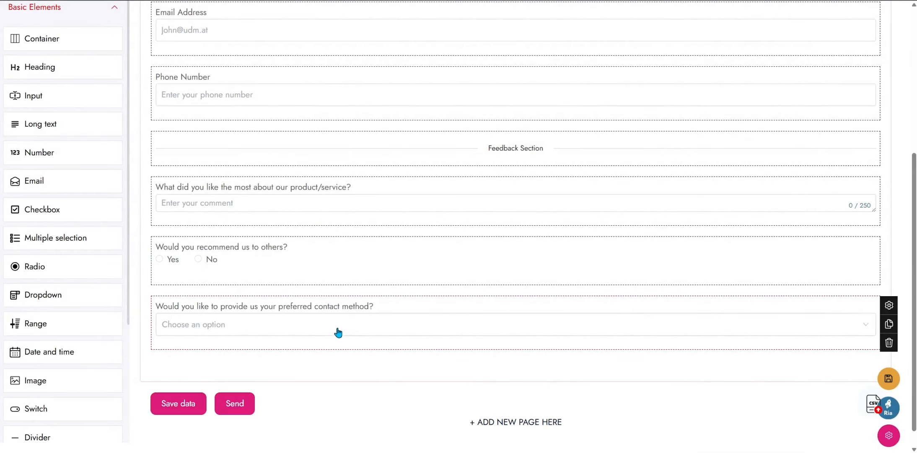
{"action": "left_click", "coordinate": [338, 331]}
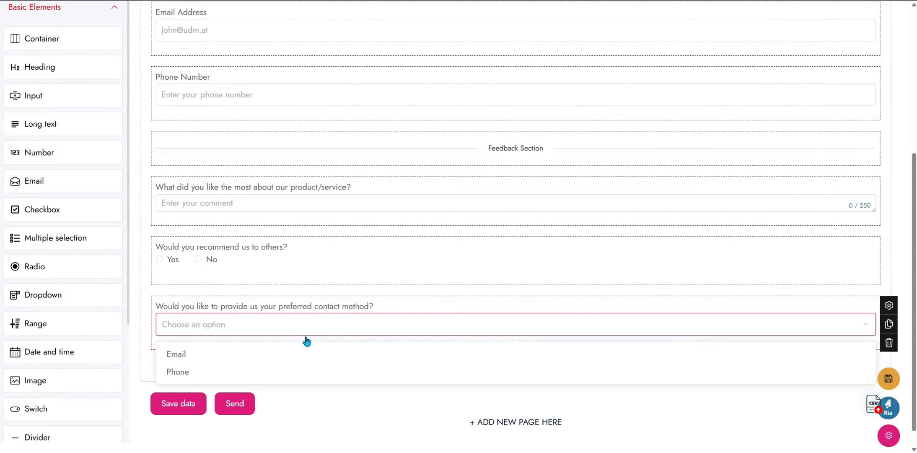